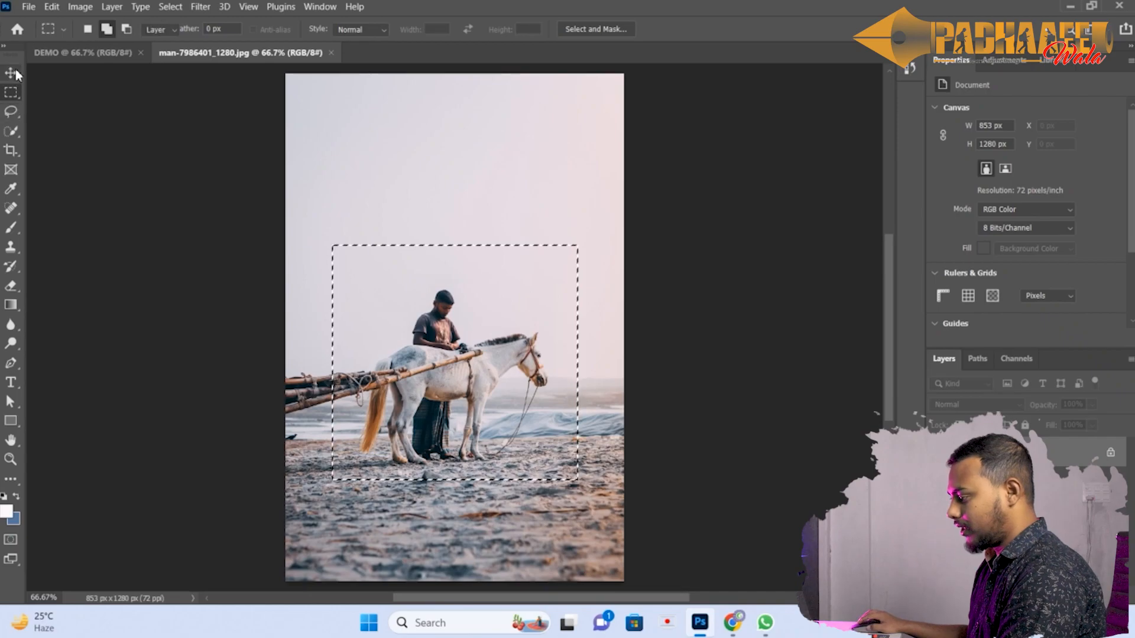
Step: Move the selected area of the horse photo into the DEMO document, then delete it there
drag(508, 328, 454, 313)
key(Delete)
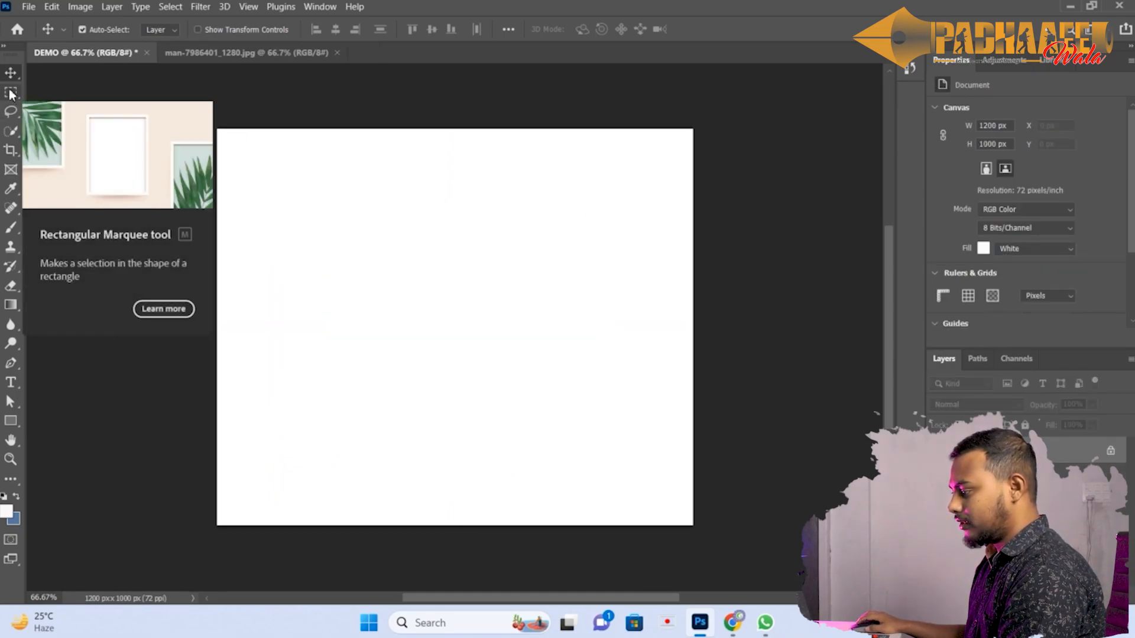
Step: Draw a rectangular marquee in New selection mode, then replace it with another one in the upper-right part of the canvas
drag(10, 94, 150, 98)
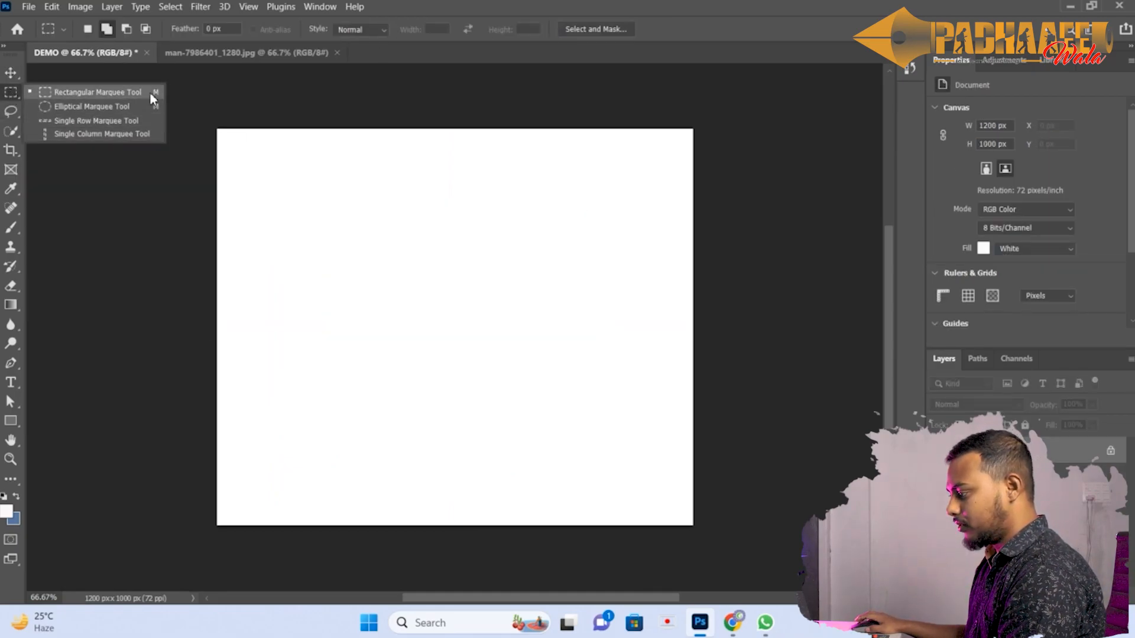
click(89, 29)
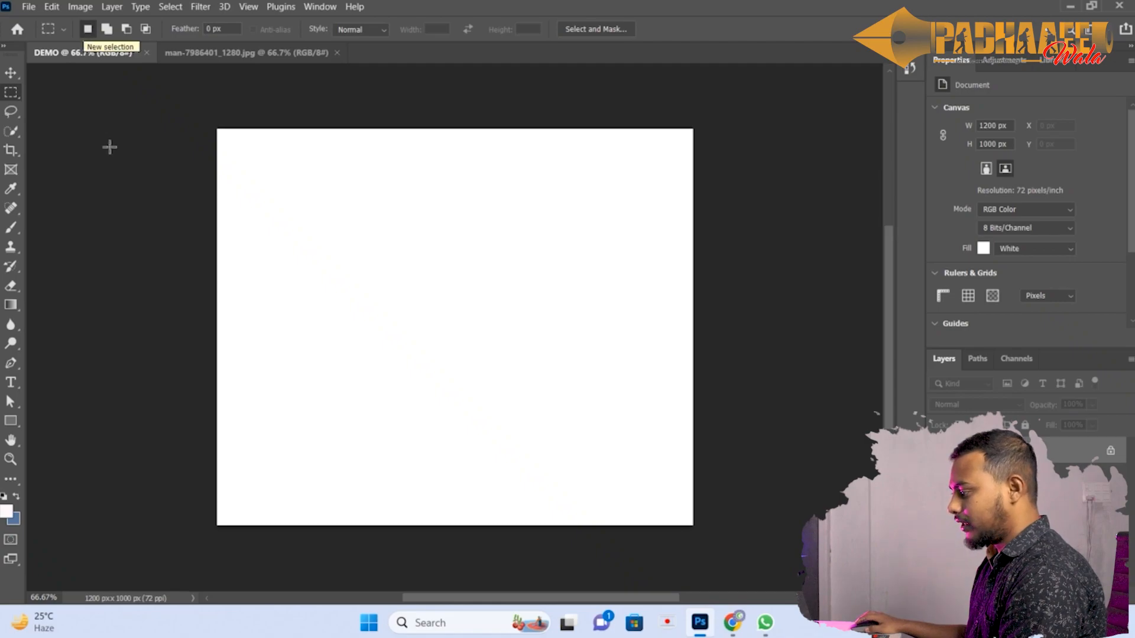
drag(266, 205, 440, 357)
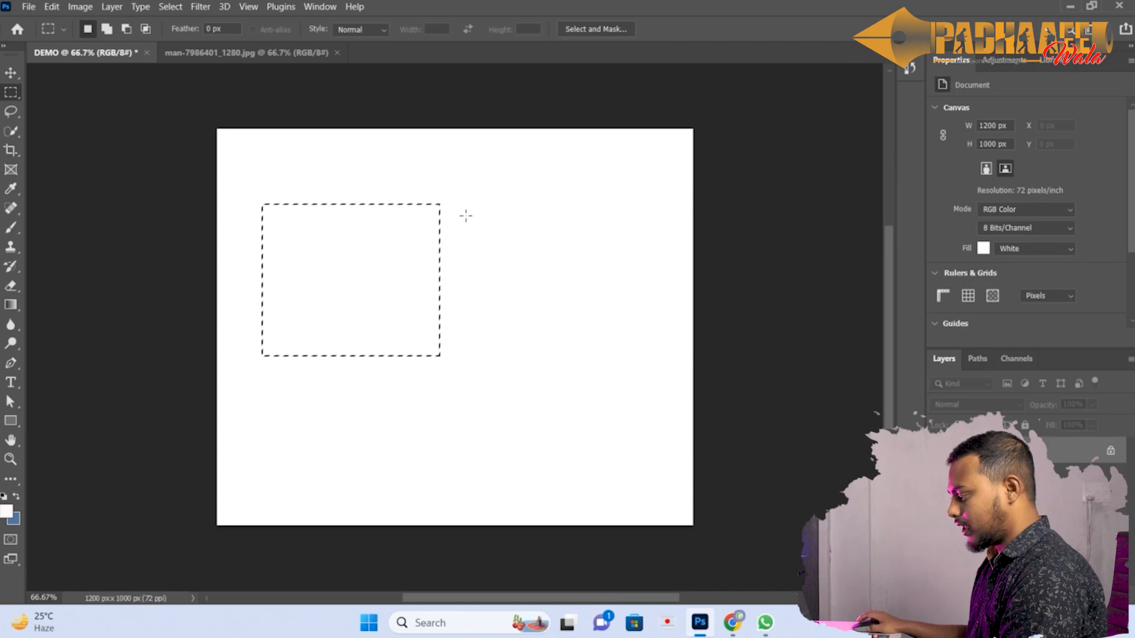
drag(457, 197, 595, 325)
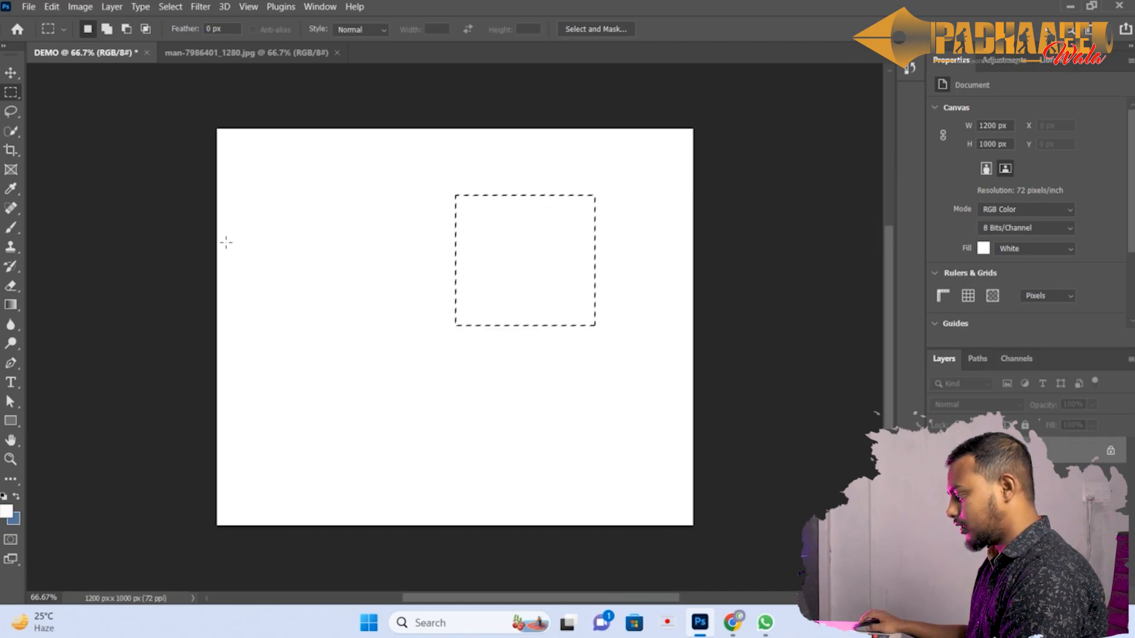
Step: Use Add to selection to add three separate rectangles and two on the left merged with the existing rectangle
click(107, 29)
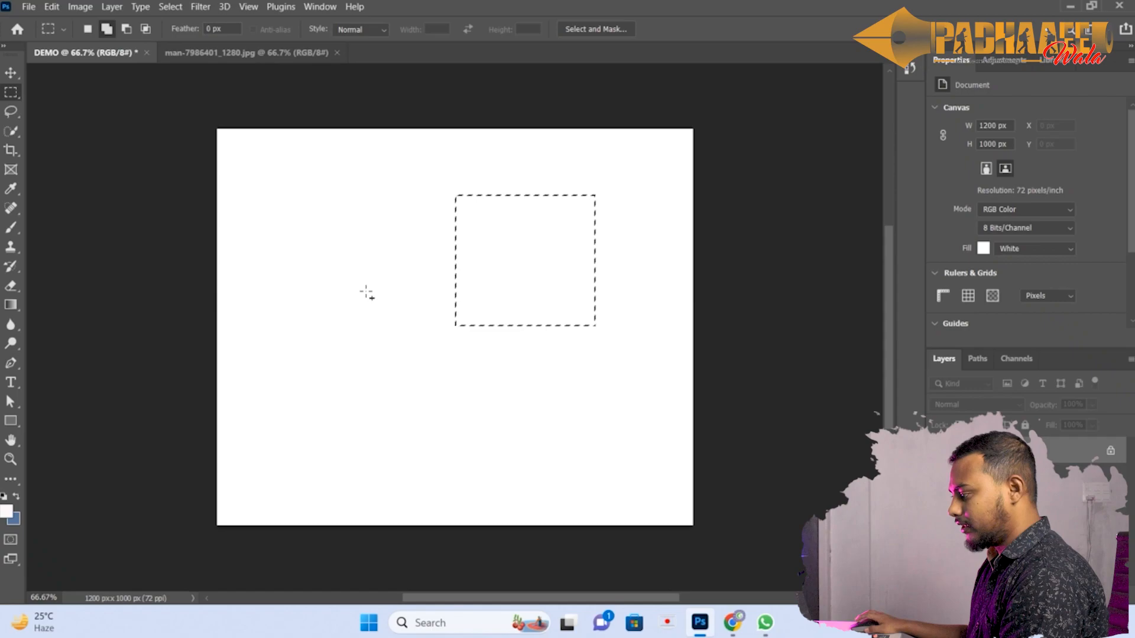
drag(281, 221, 378, 353)
drag(331, 389, 550, 514)
drag(568, 356, 637, 421)
drag(637, 198, 674, 249)
drag(309, 235, 372, 256)
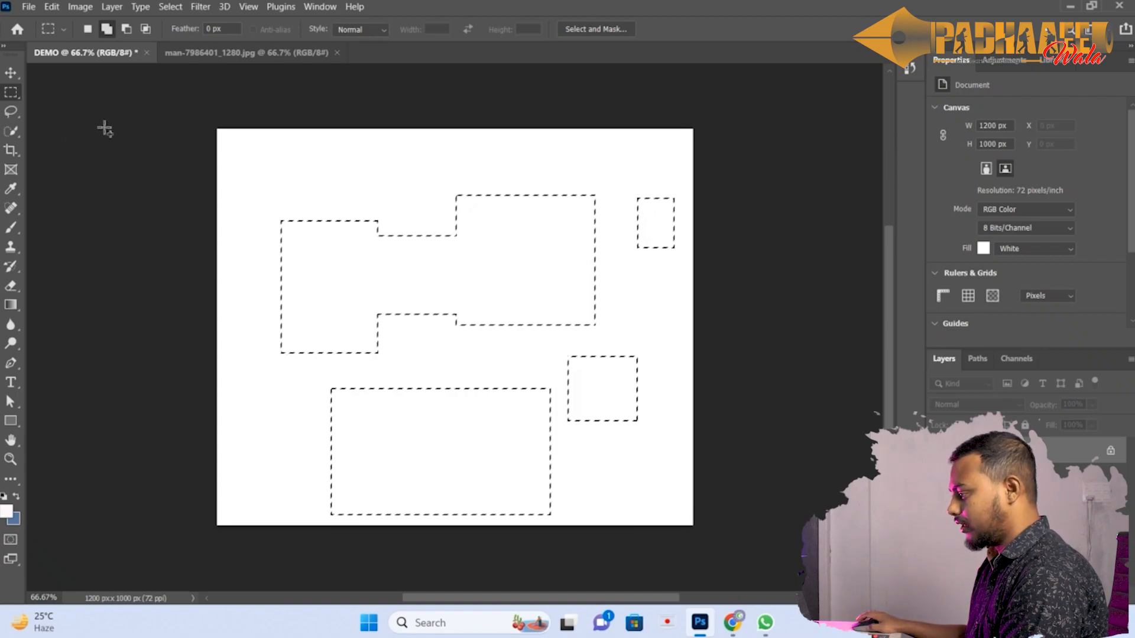
Step: Subtract the two small right-hand rectangles and the left half of the large lower rectangle from the selection, then deselect everything
click(127, 29)
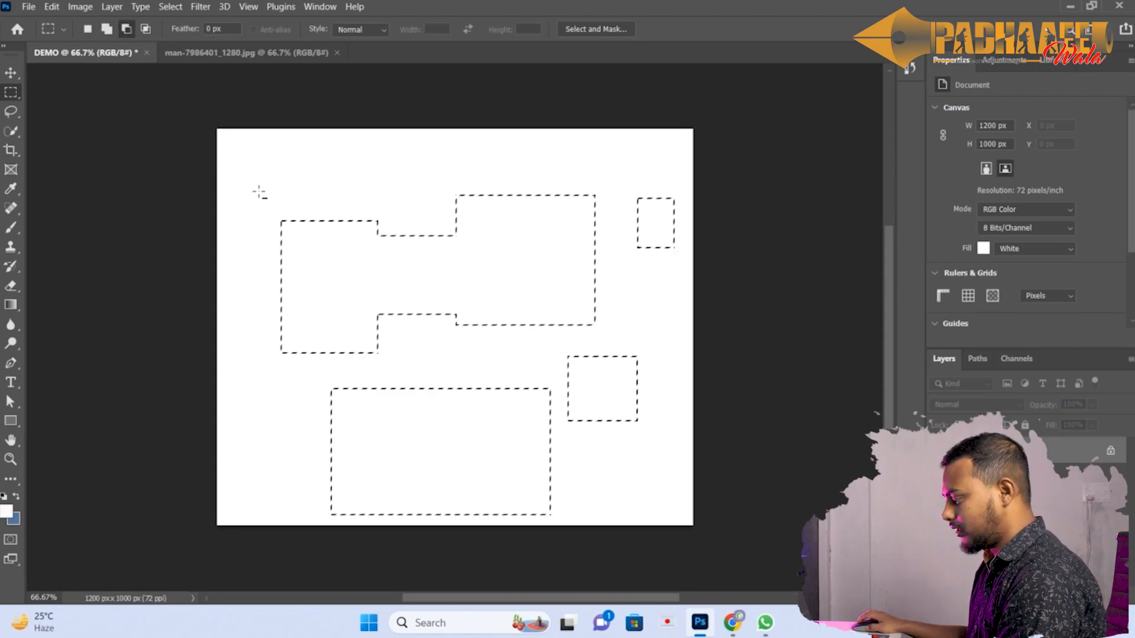
drag(619, 179, 699, 280)
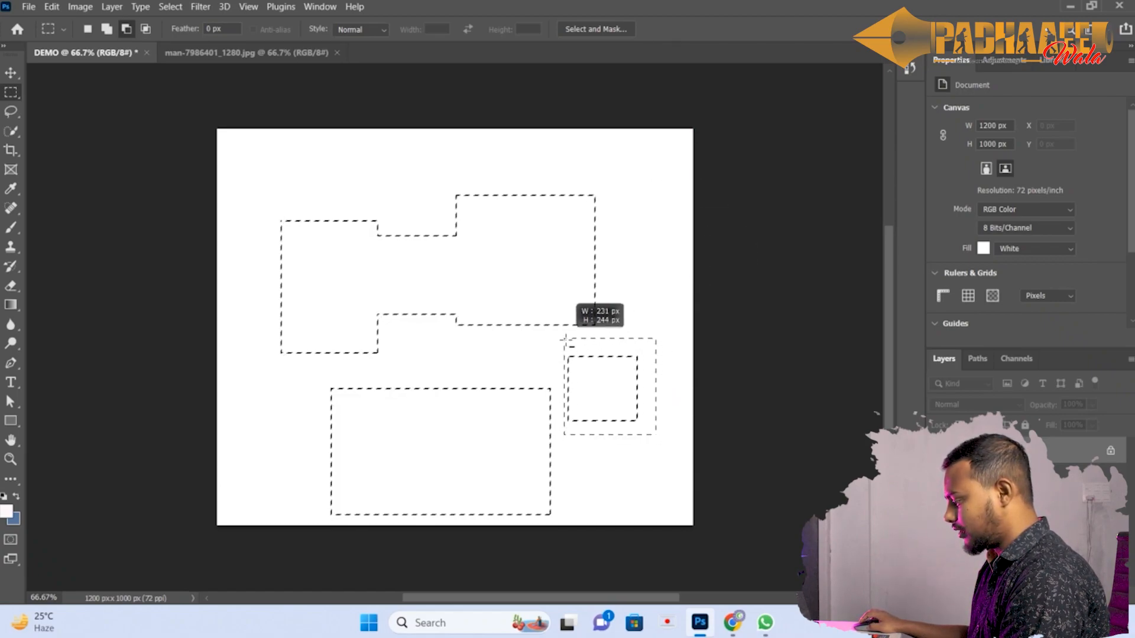
drag(296, 375, 442, 525)
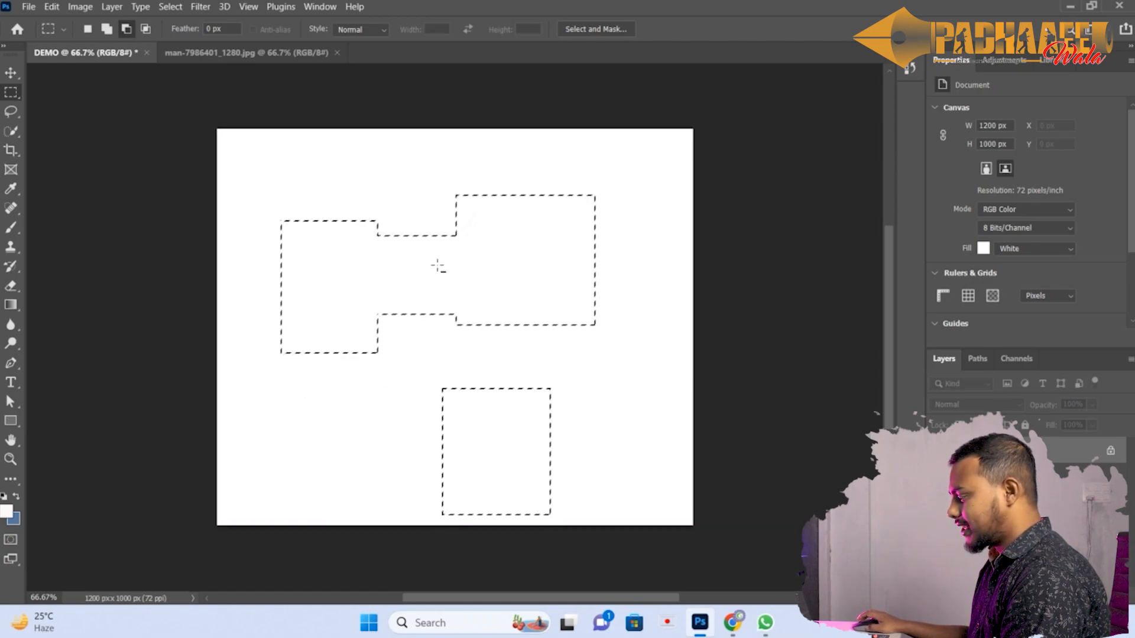
right_click(437, 266)
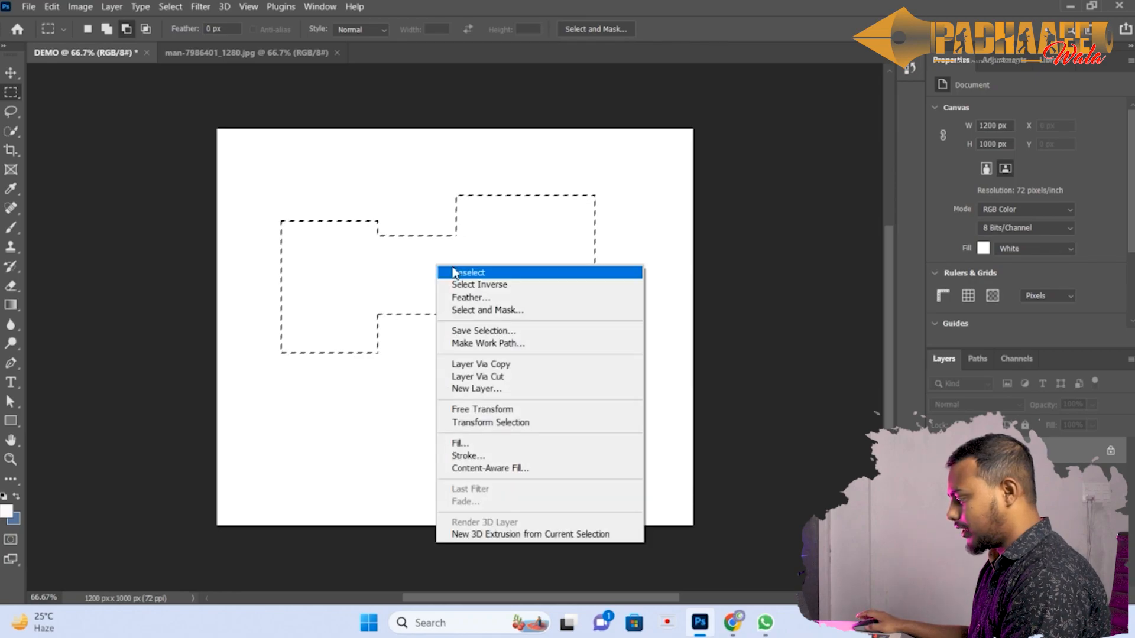
click(455, 272)
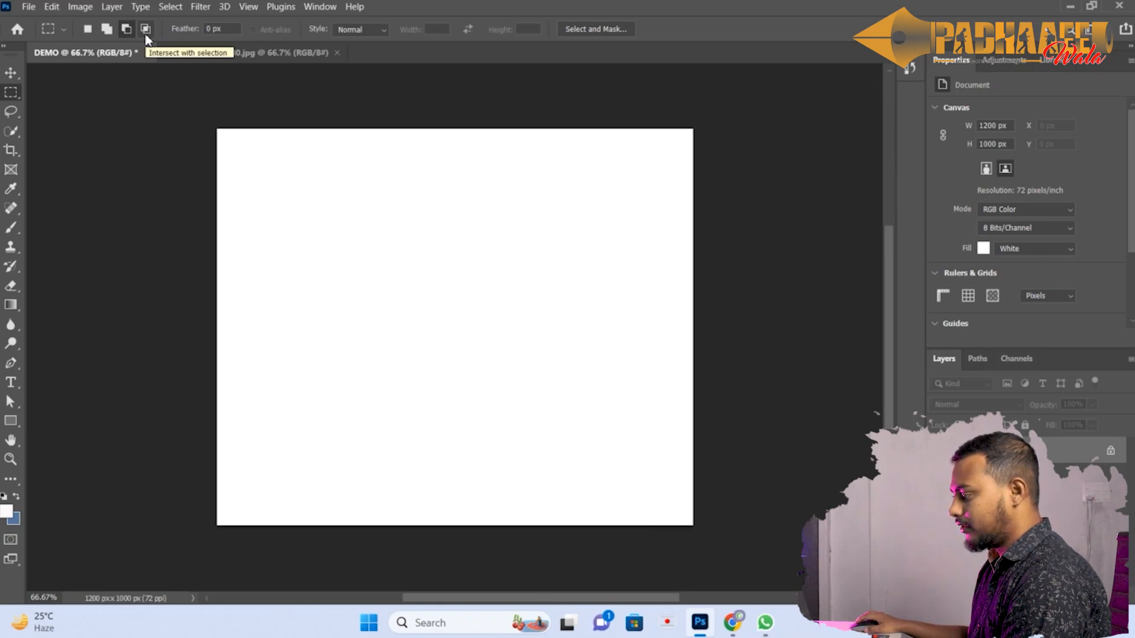
Step: Build a selection of four separate rectangles across the middle of the canvas, adding three to the first narrow vertical one
drag(291, 240, 324, 356)
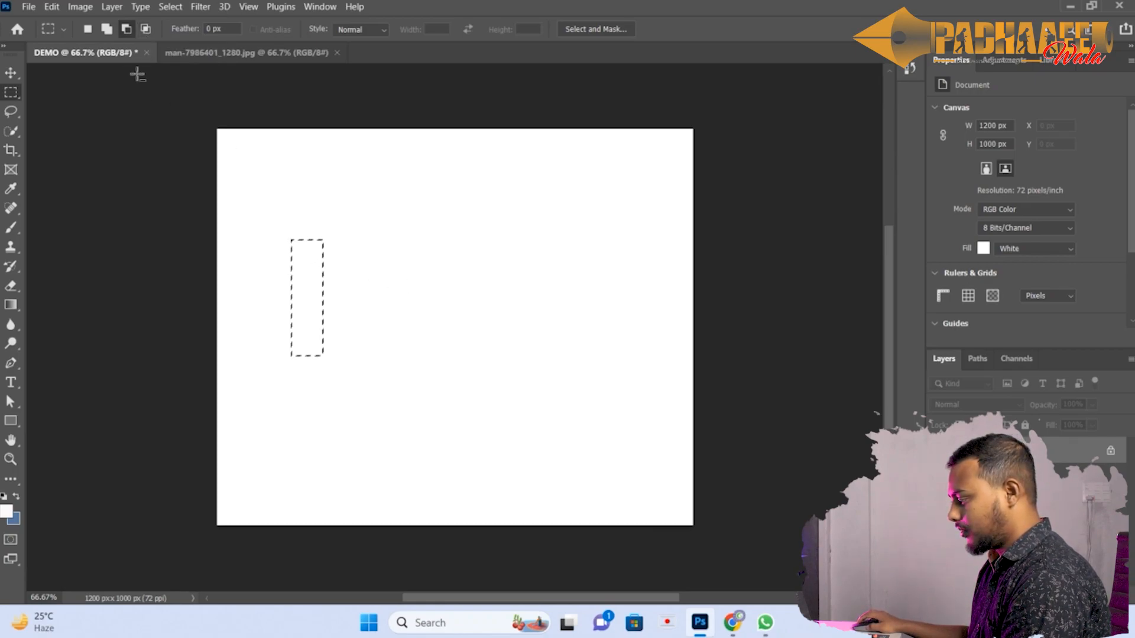
click(106, 28)
drag(371, 233, 435, 359)
drag(488, 240, 601, 299)
drag(468, 323, 580, 369)
Step: Intersect the four rectangles with a wide horizontal band, then with a narrower band over the two left rectangles only
key(shift+alt)
drag(272, 272, 641, 337)
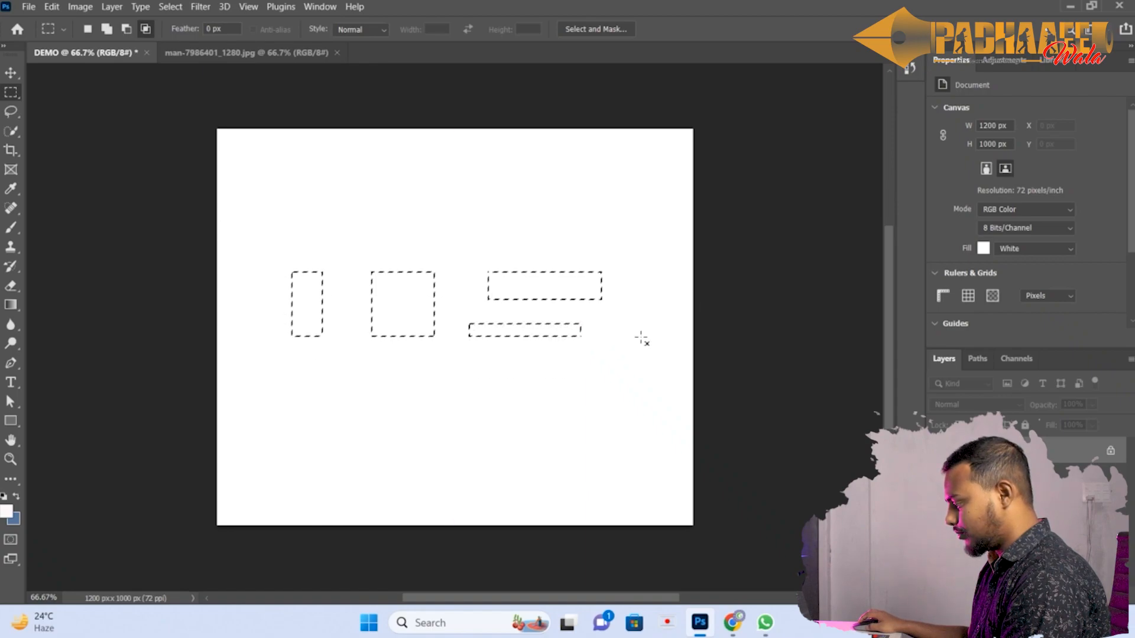
drag(272, 289, 446, 321)
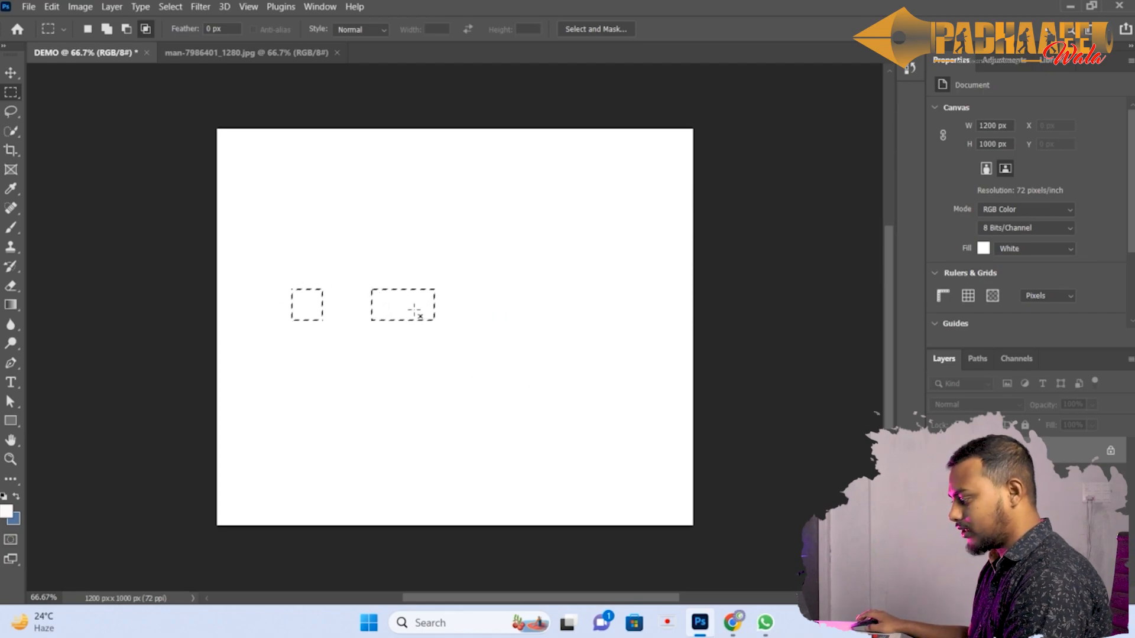
Step: Deselect the two areas left from the intersection
right_click(415, 310)
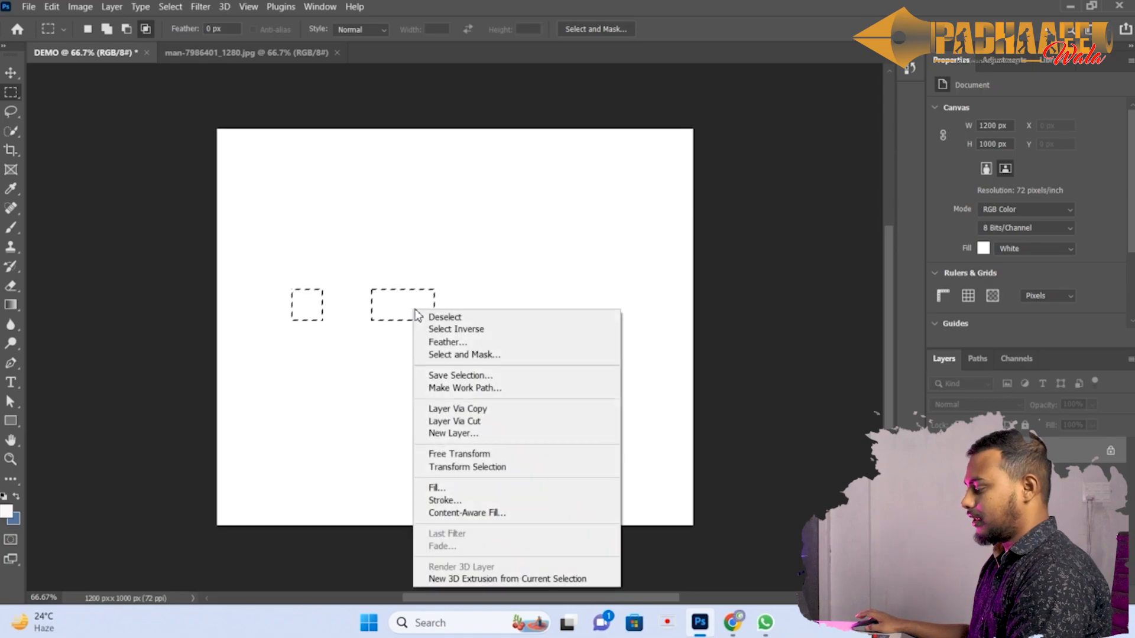
click(456, 329)
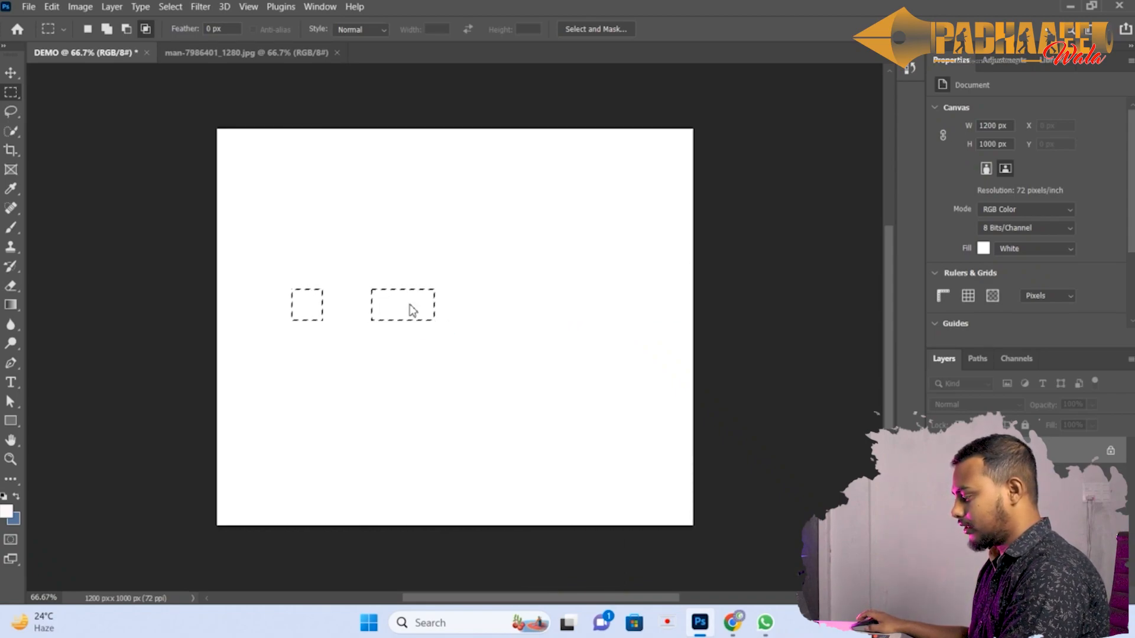
right_click(412, 310)
click(430, 309)
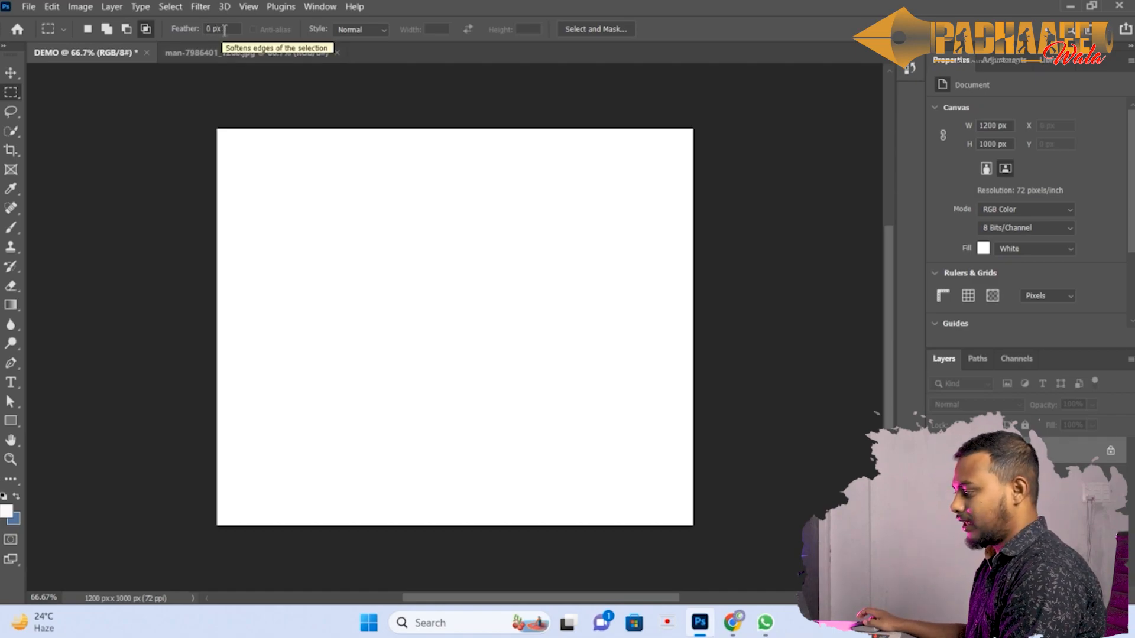
Step: Draw a large rectangular selection with the feather set to 50 px, then clear it
drag(191, 30, 197, 34)
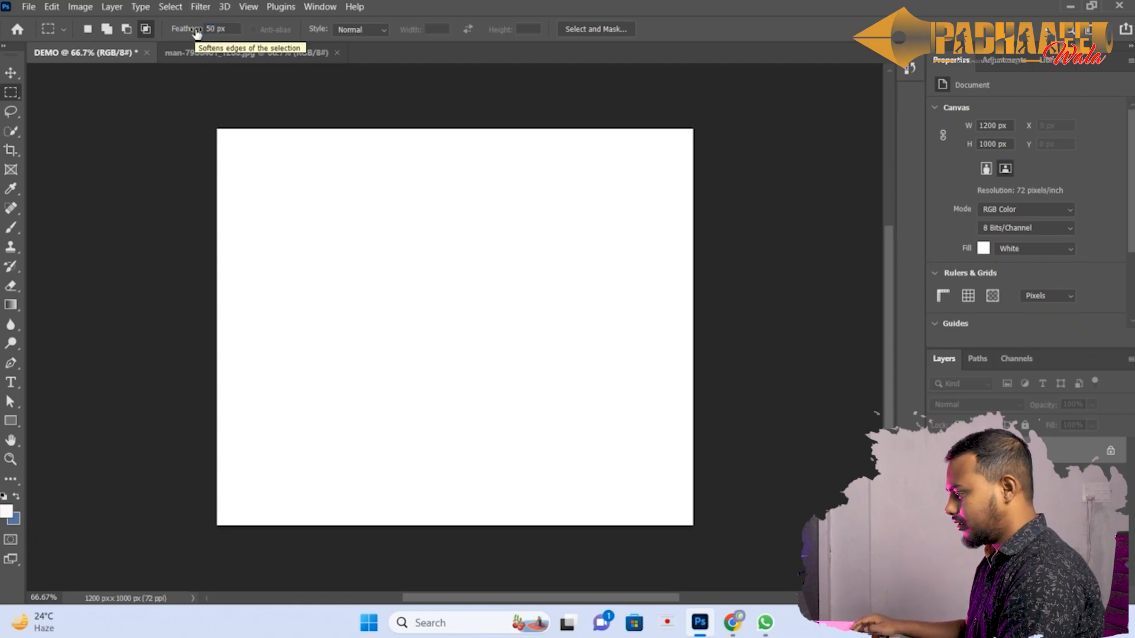
drag(264, 221, 515, 424)
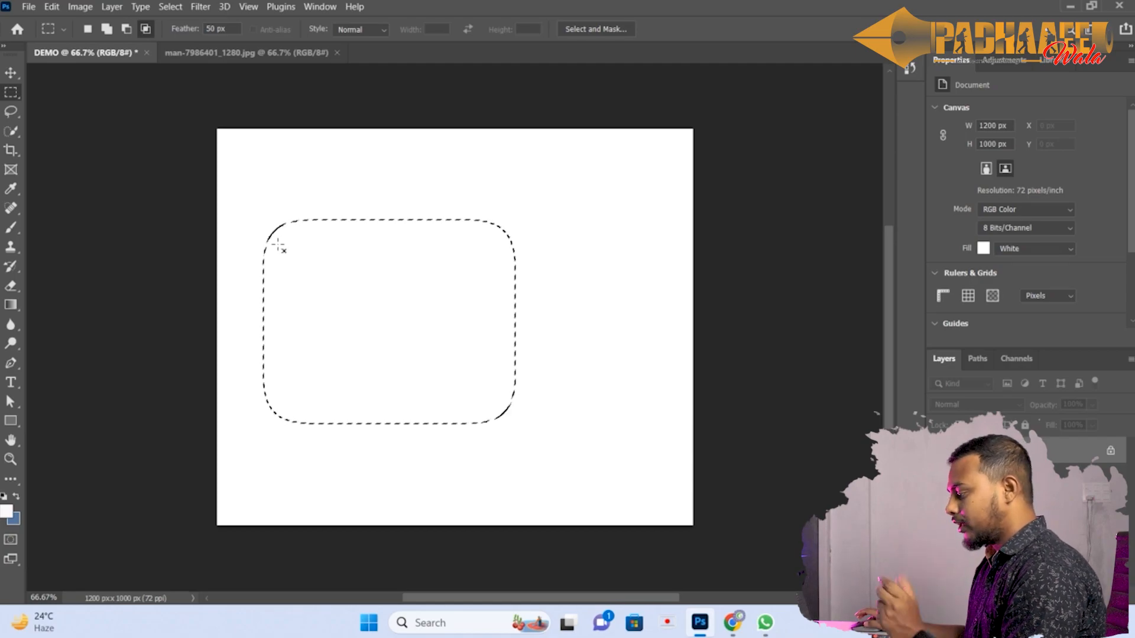
click(278, 245)
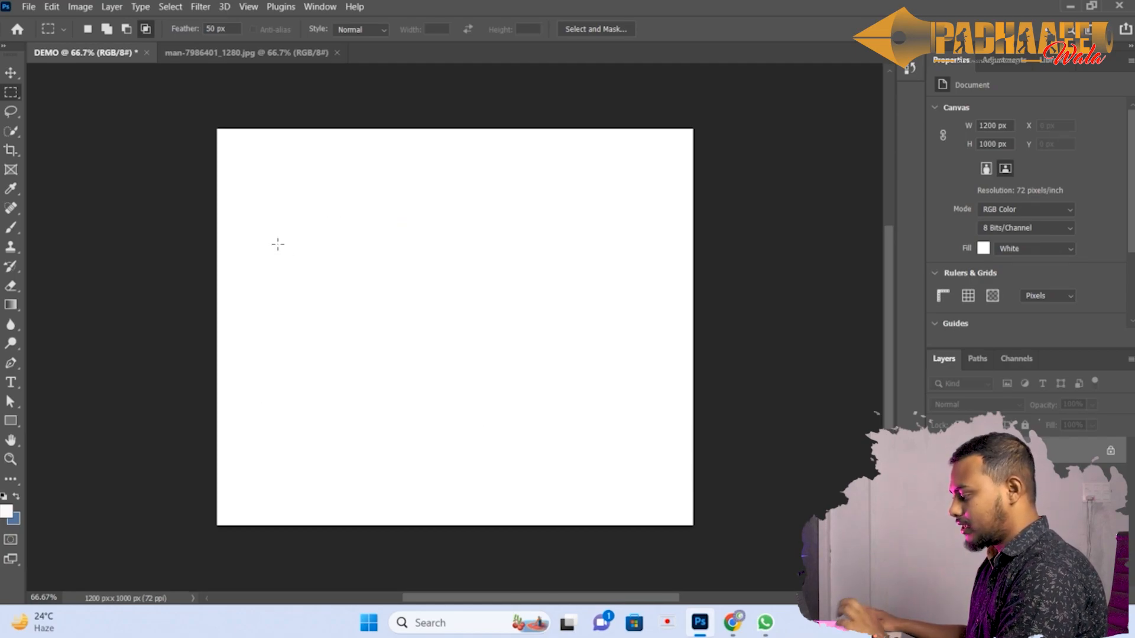
click(13, 73)
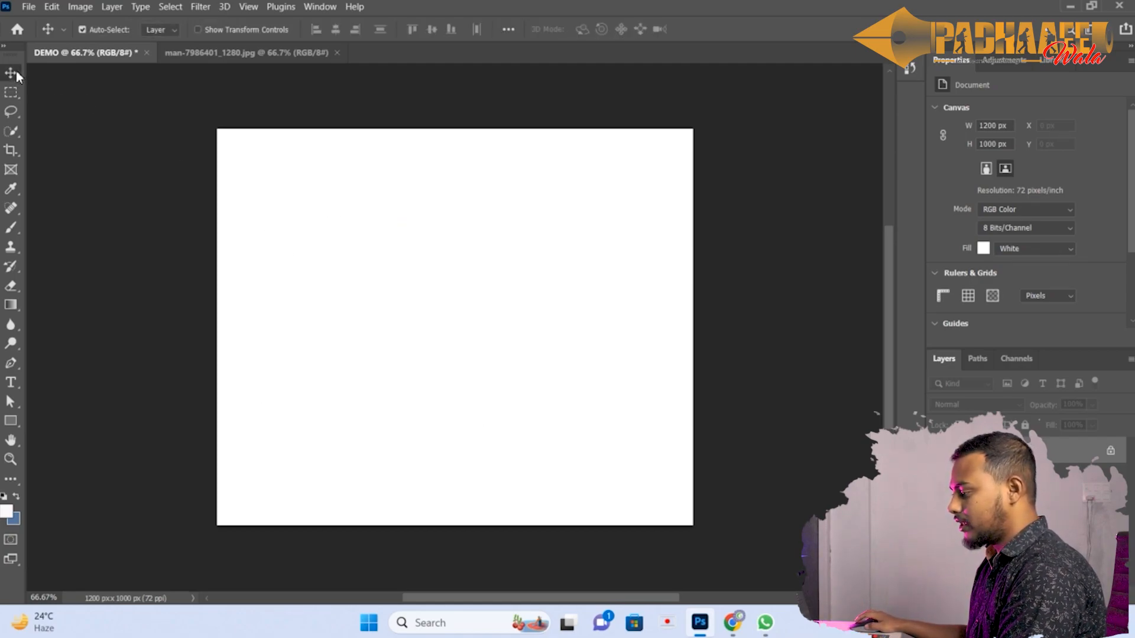
Step: Set the foreground colour to a bright pinkish red and the background colour to blue #3a6398
click(7, 512)
drag(664, 146, 699, 114)
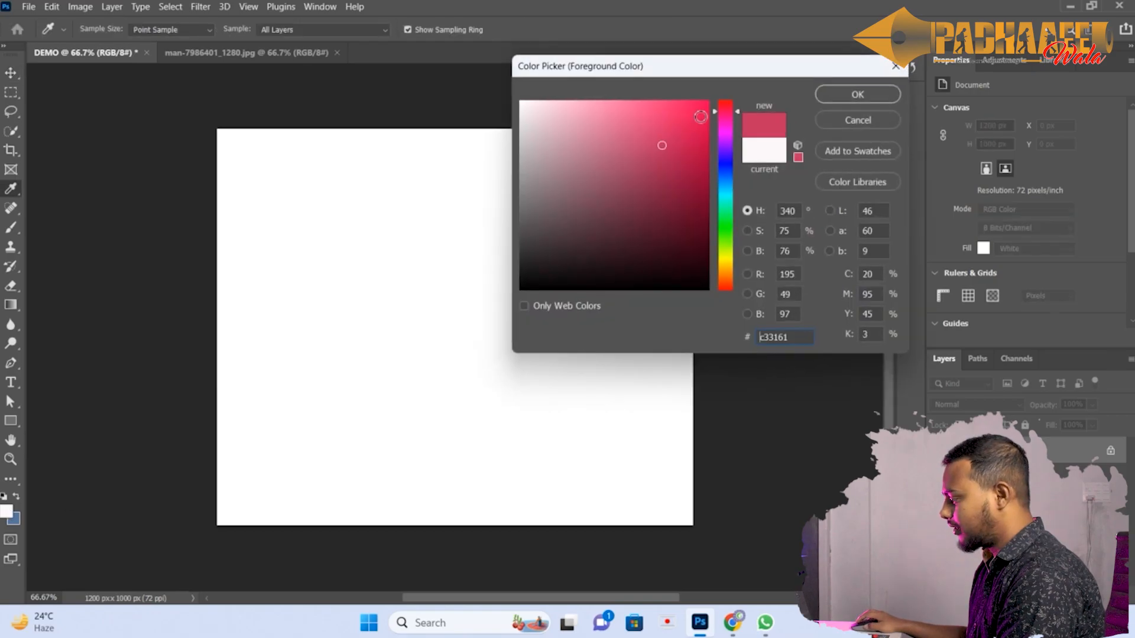
click(853, 98)
click(13, 518)
click(650, 177)
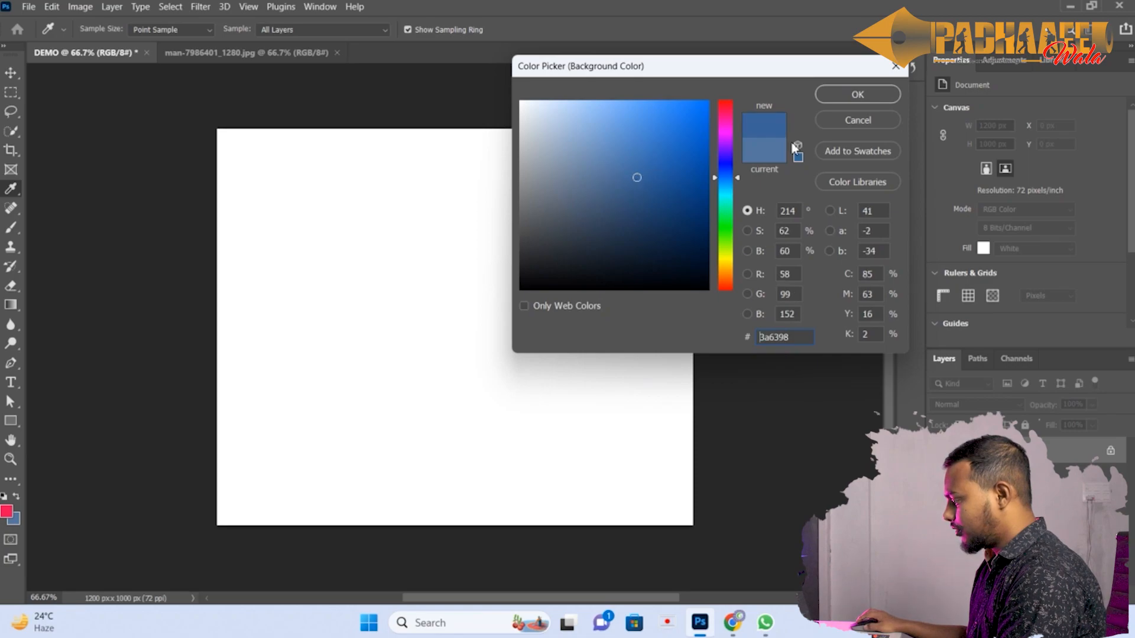
click(857, 95)
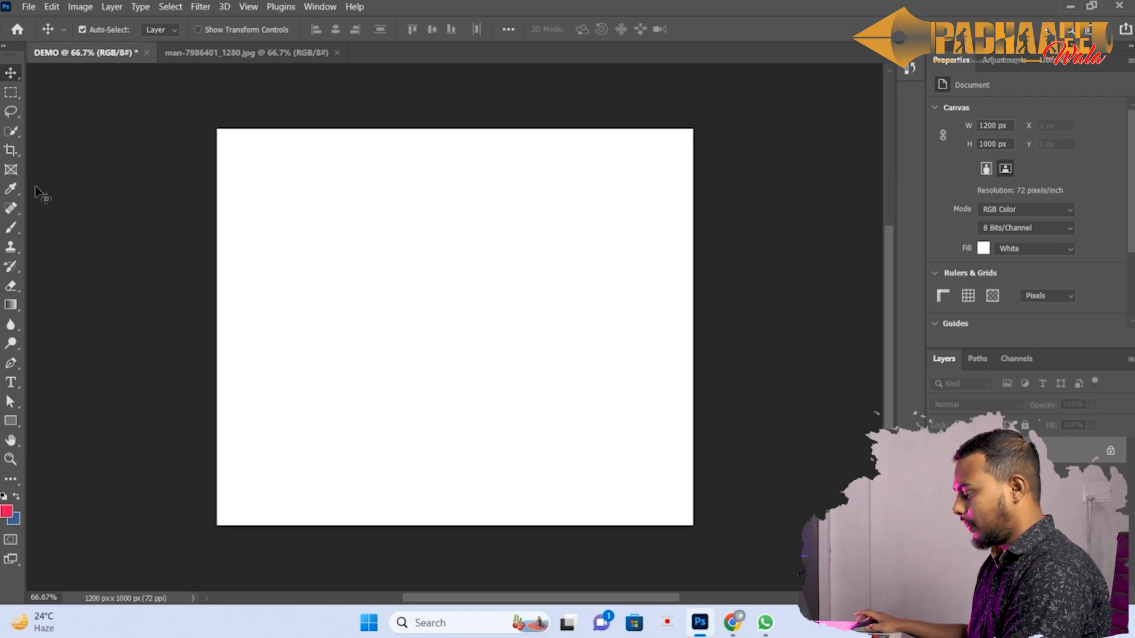
Step: Fill a rectangular selection left of the canvas centre with the foreground colour, using a 0 px feather, and deselect it
right_click(10, 92)
double_click(234, 31)
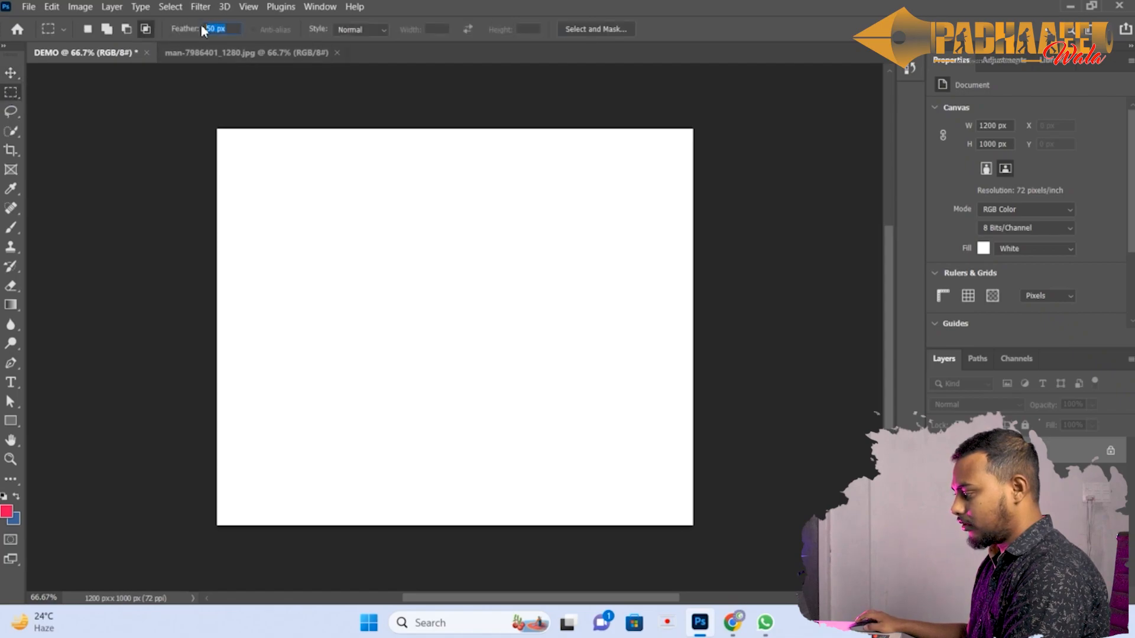
text(0)
key(Return)
drag(297, 229, 483, 388)
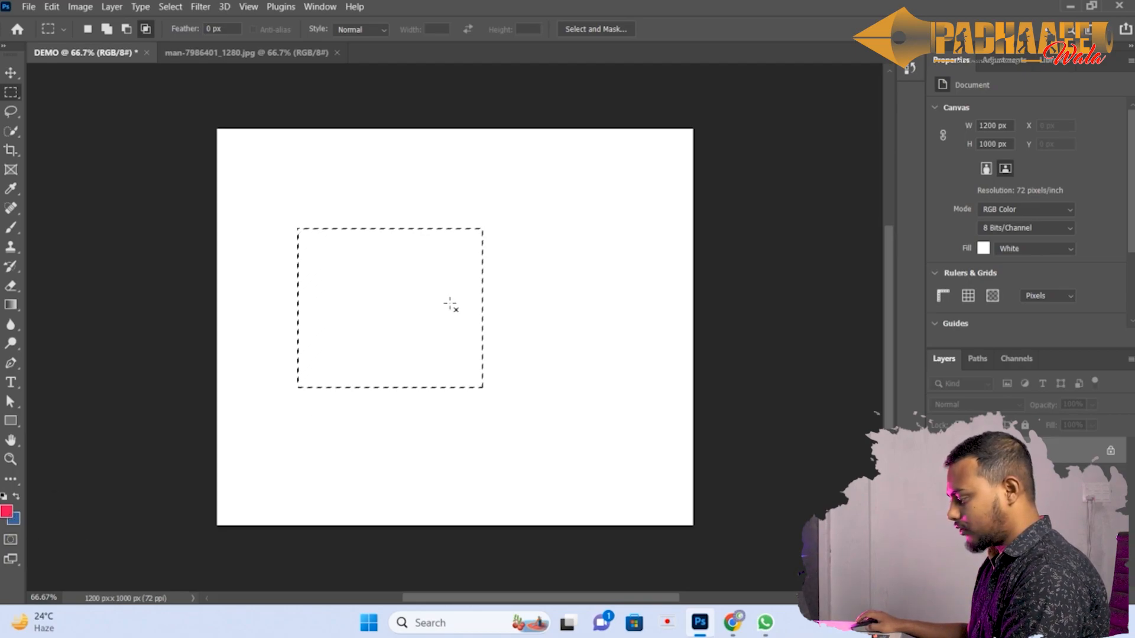
key(alt+BackSpace)
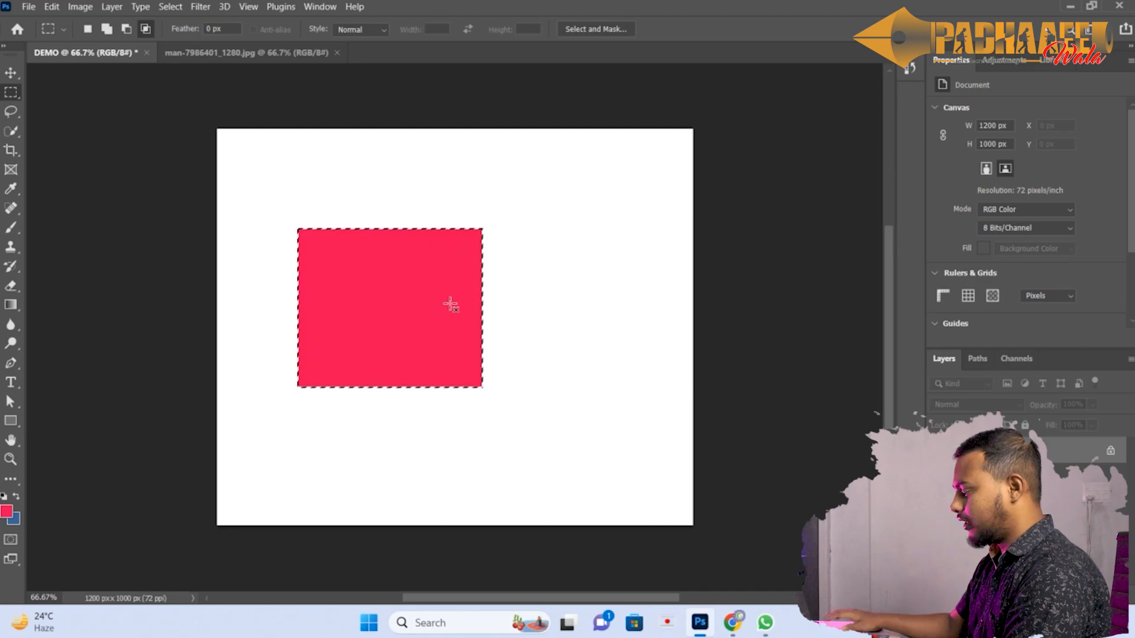
key(ctrl+d)
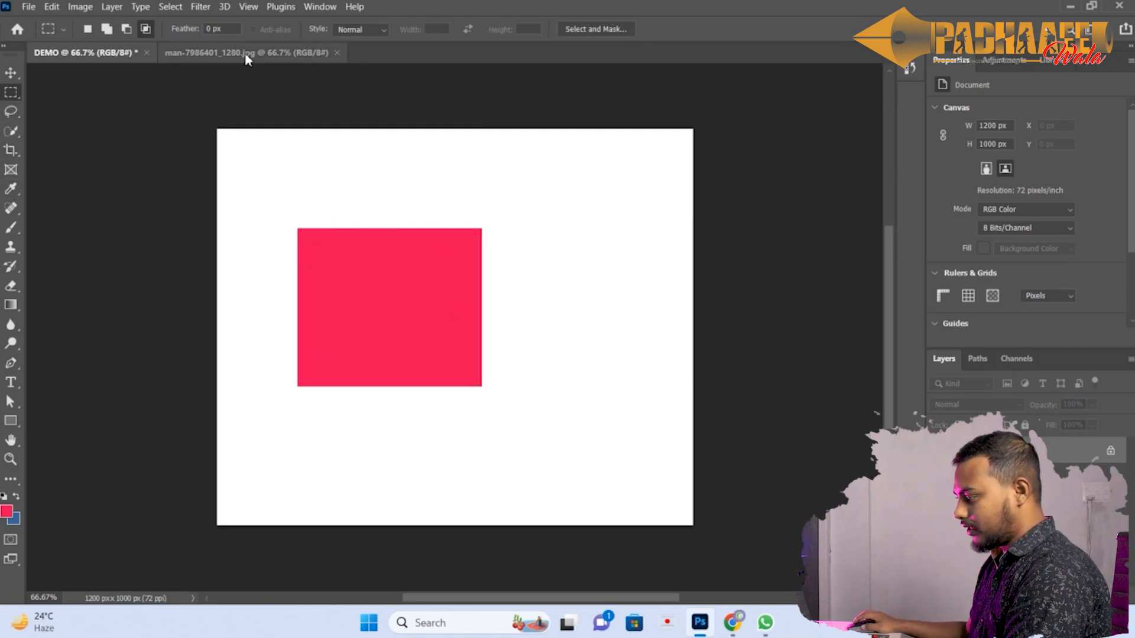
Step: Fill a smaller rectangular selection beside the sharp-edged rectangle with the foreground colour, using a 20 px feather, and deselect it
text(20)
key(Return)
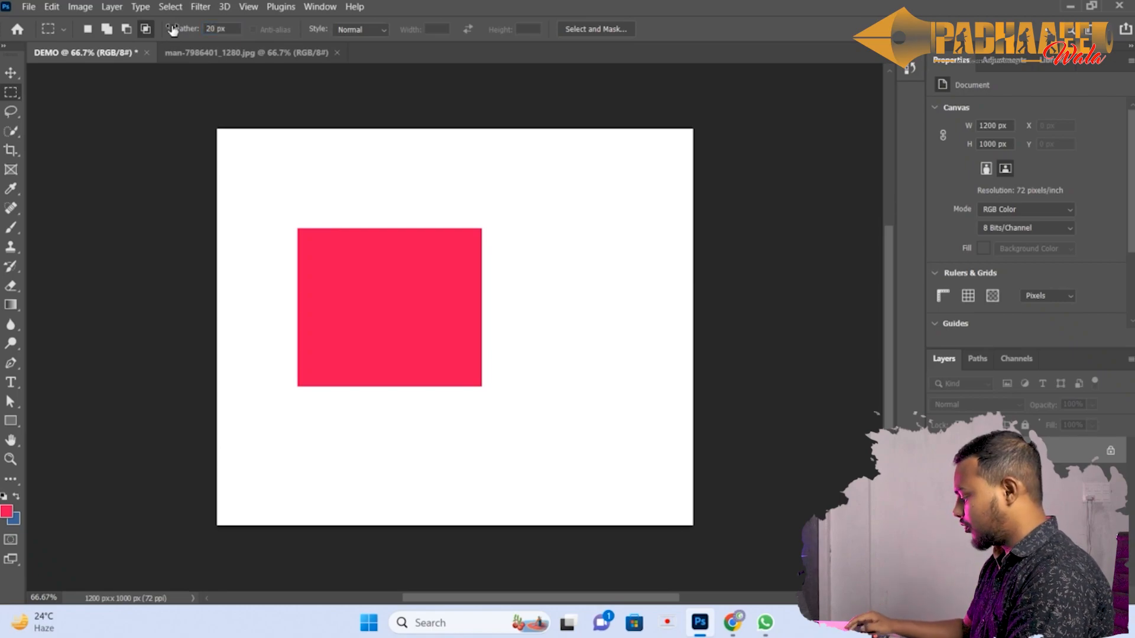
drag(506, 219, 641, 321)
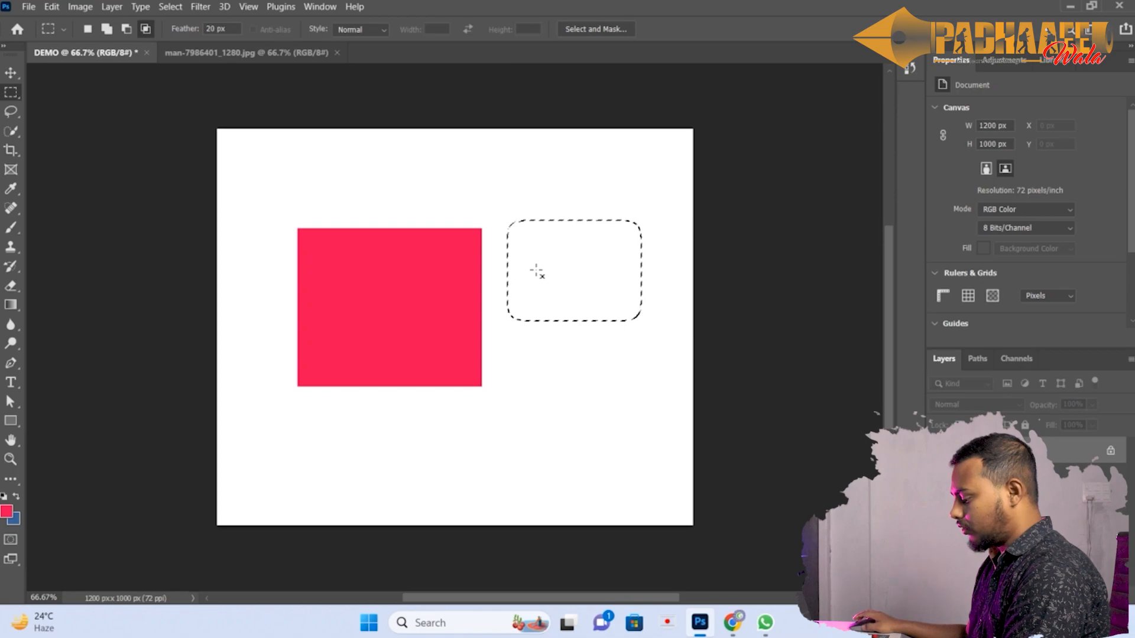
key(alt+BackSpace)
key(ctrl+d)
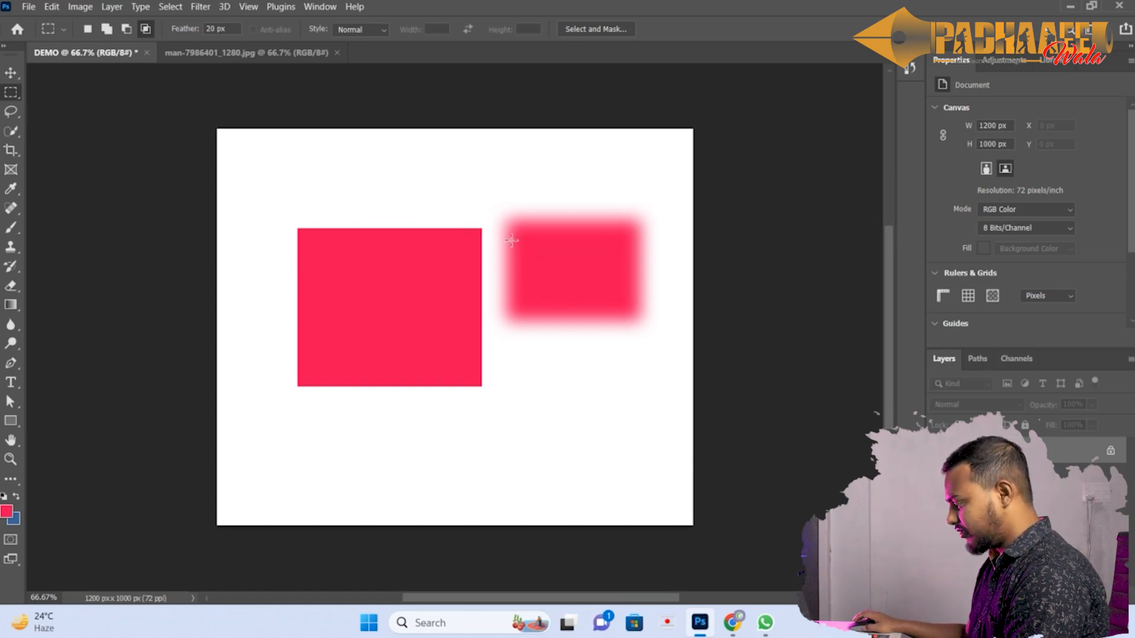
Step: Select the whole canvas, then undo back to the unfilled rectangular selection left of centre
key(ctrl+a)
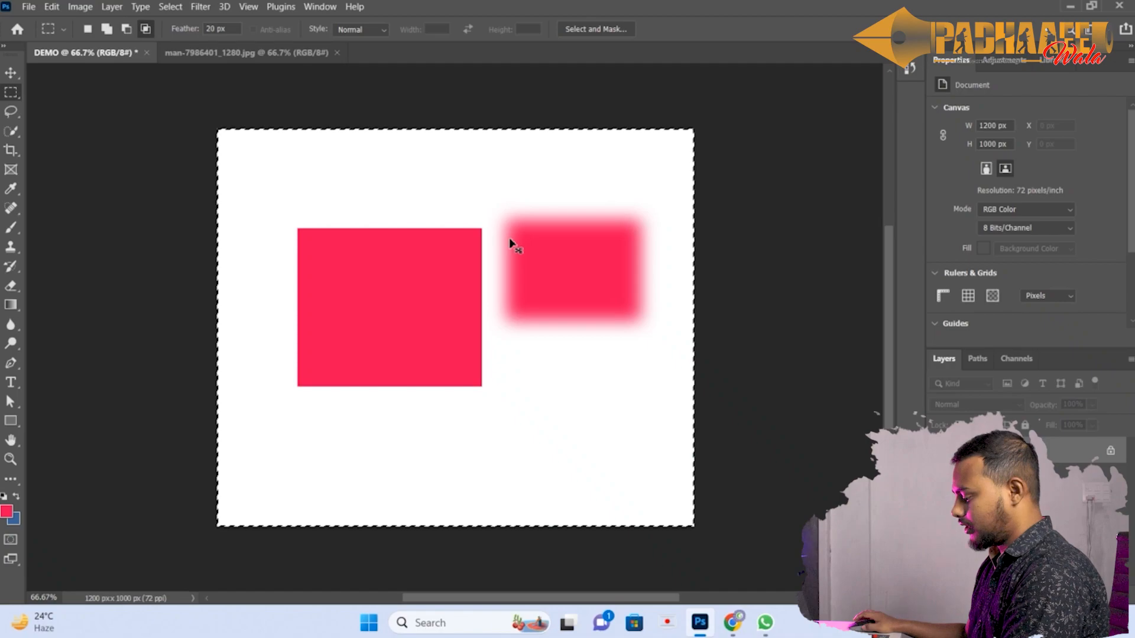
key(ctrl+z)
key(ctrl+z)
key(ctrl+z)
key(ctrl+z)
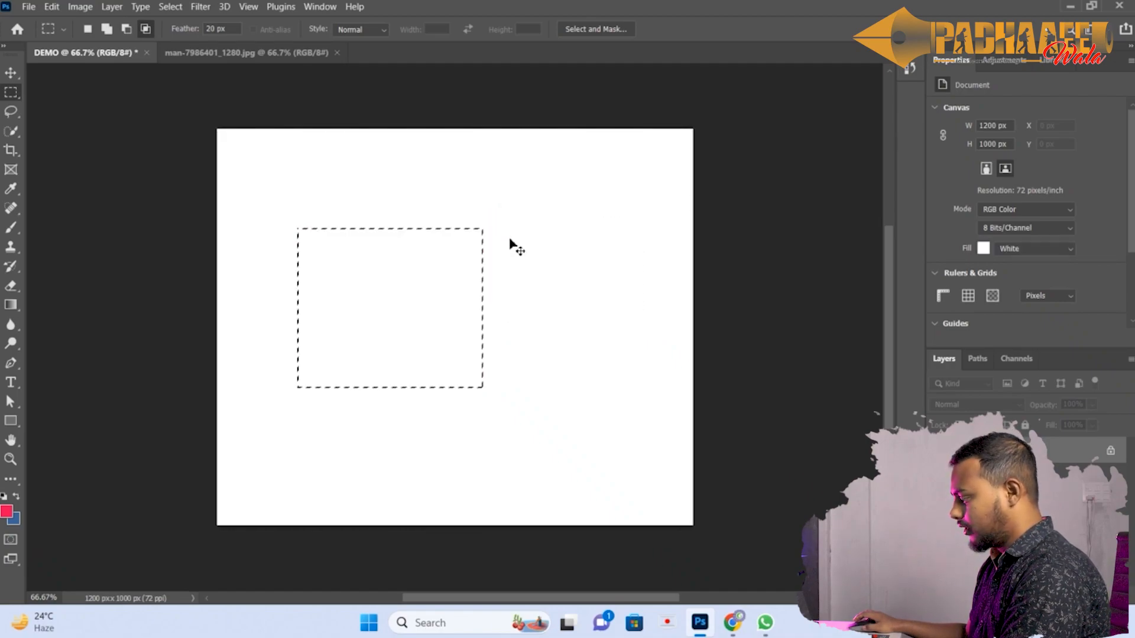
Step: Intersect the rectangular selection with three overlapping 20 px feathered rectangles, each shifted further towards the upper right
drag(304, 225, 489, 357)
drag(384, 198, 555, 357)
drag(441, 185, 597, 304)
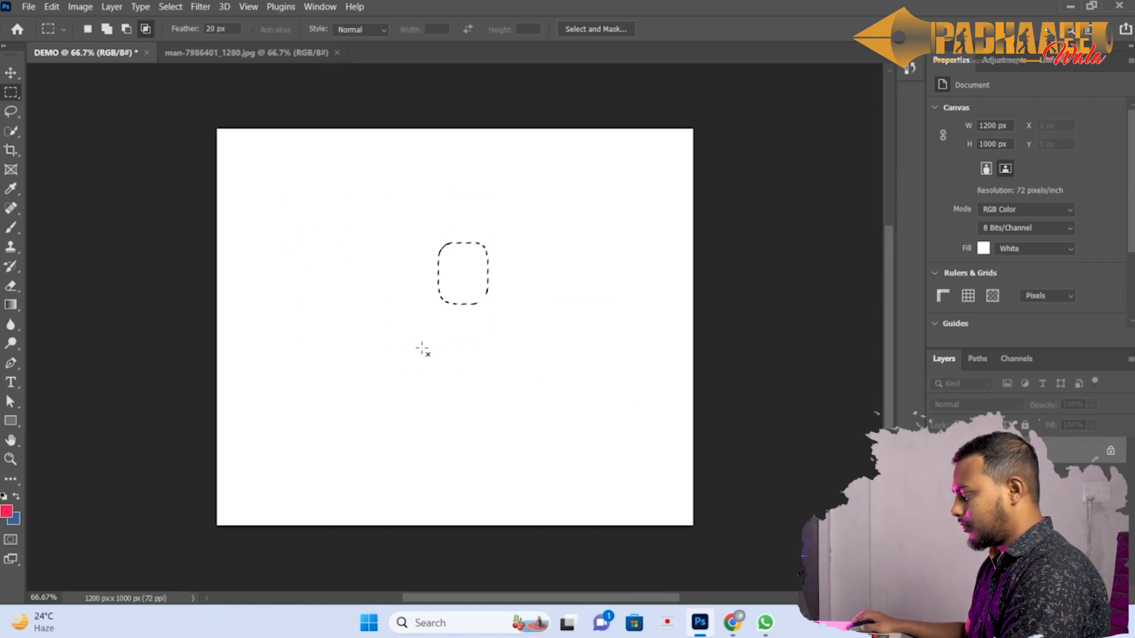
Step: Deselect the intersected rectangle and set the Rectangular Marquee feather to 0 px
key(ctrl+d)
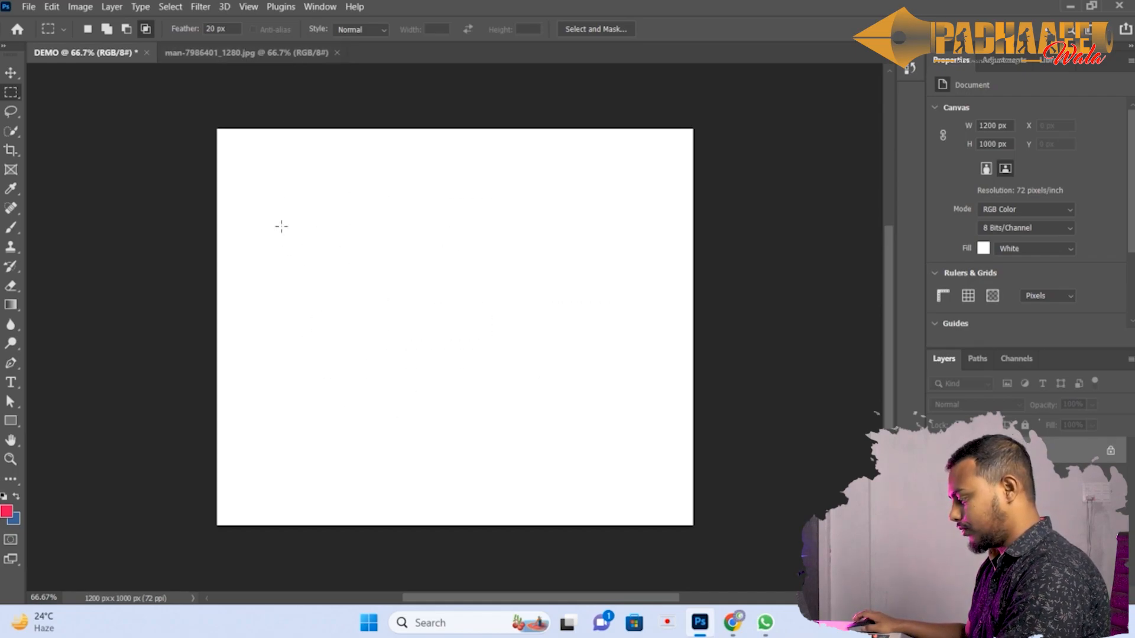
click(190, 27)
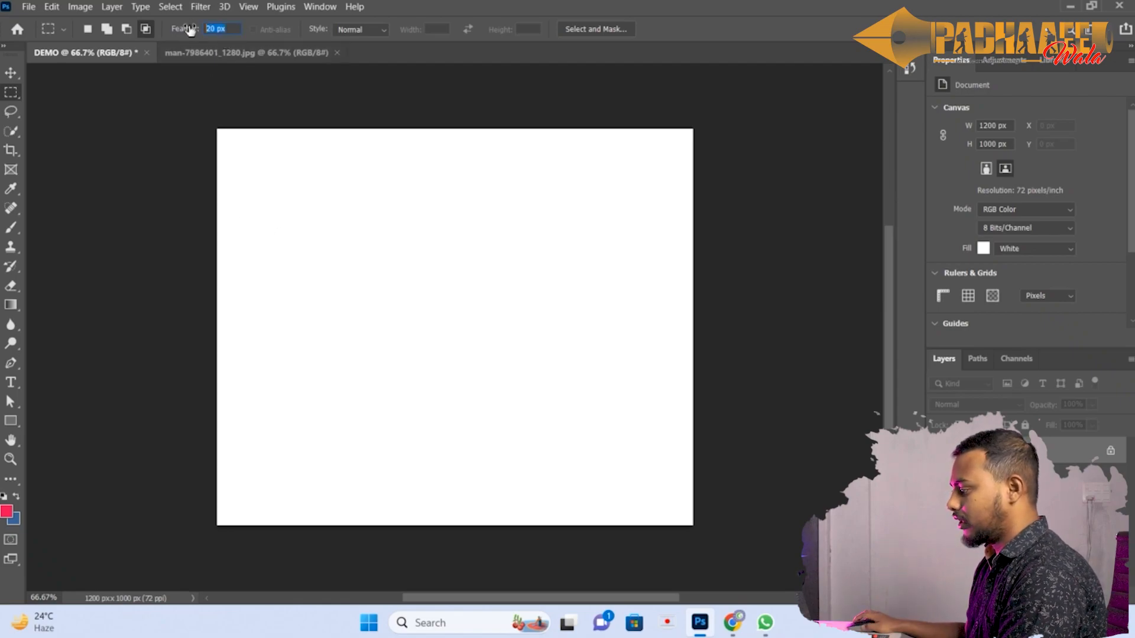
text(0)
key(Return)
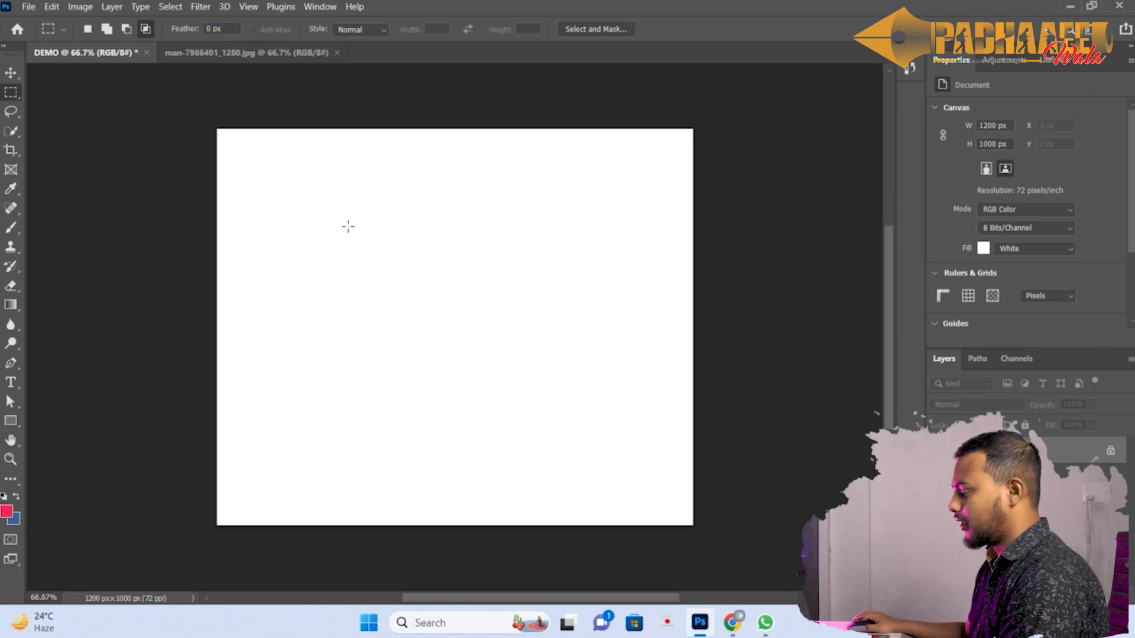
Step: Draw a rectangular selection in the upper-left part of the canvas, feather it by 30 pixels, and deselect it
drag(317, 199, 499, 342)
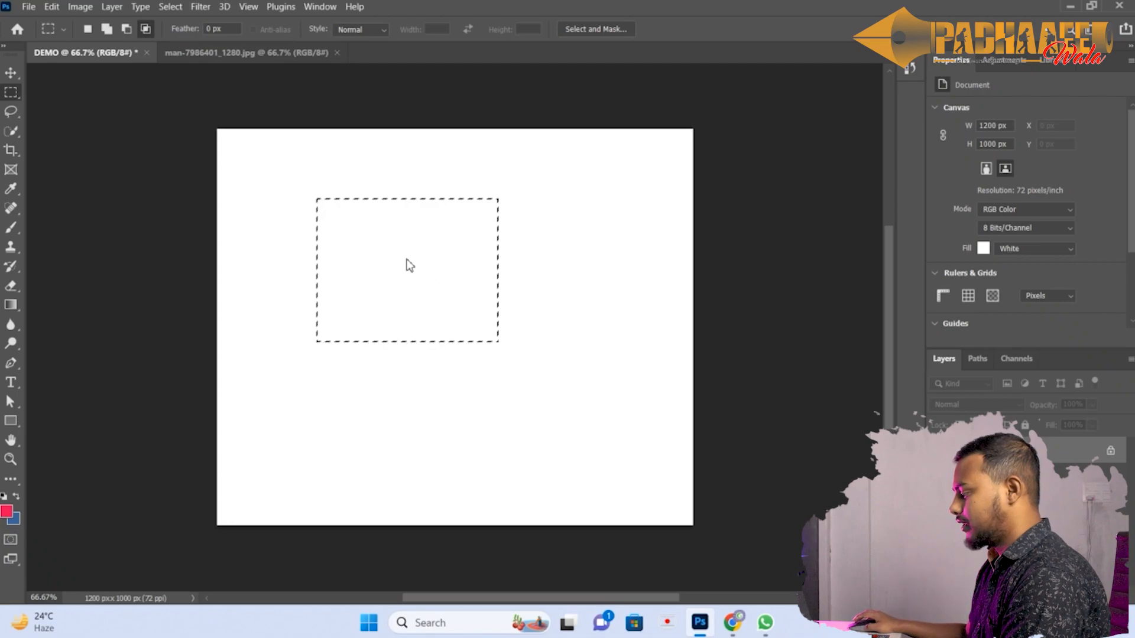
right_click(407, 260)
click(428, 291)
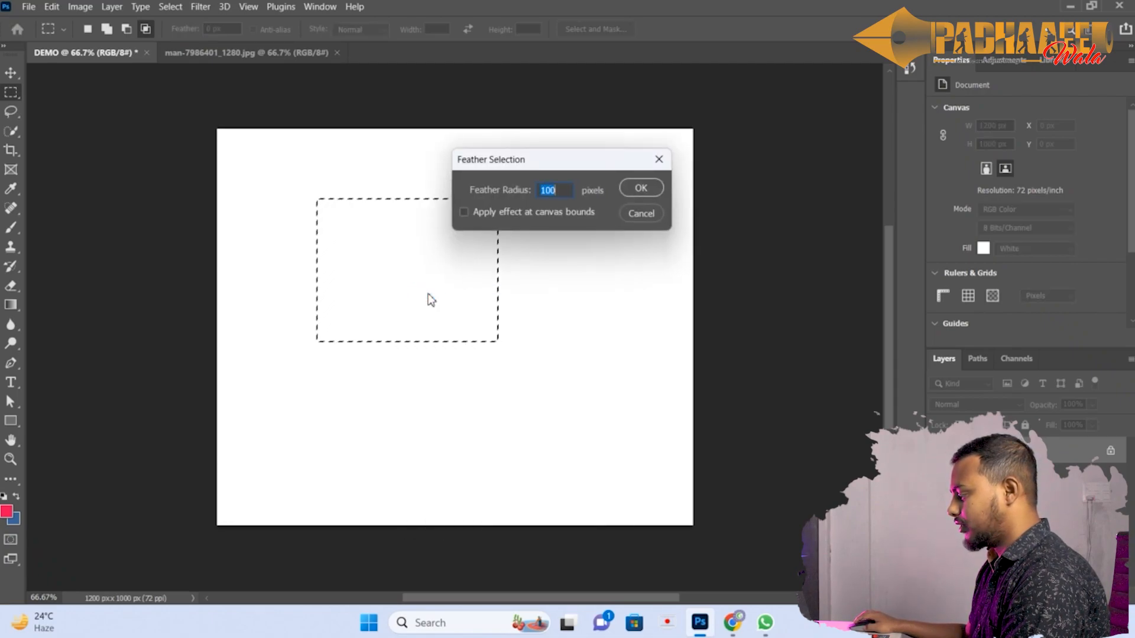
text(30)
key(Return)
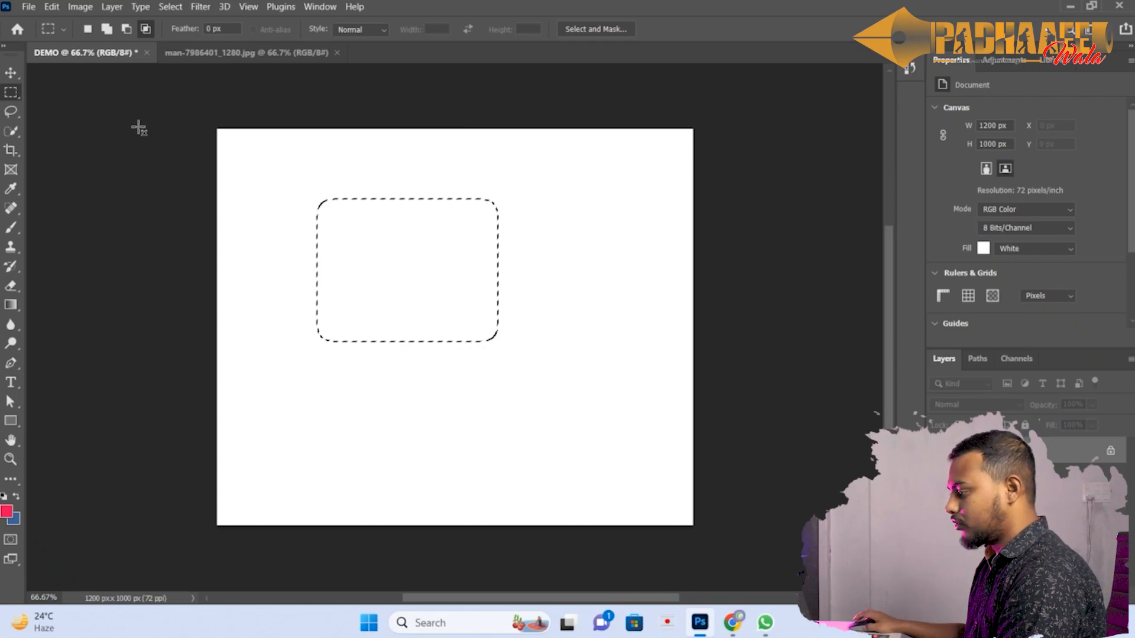
key(ctrl+d)
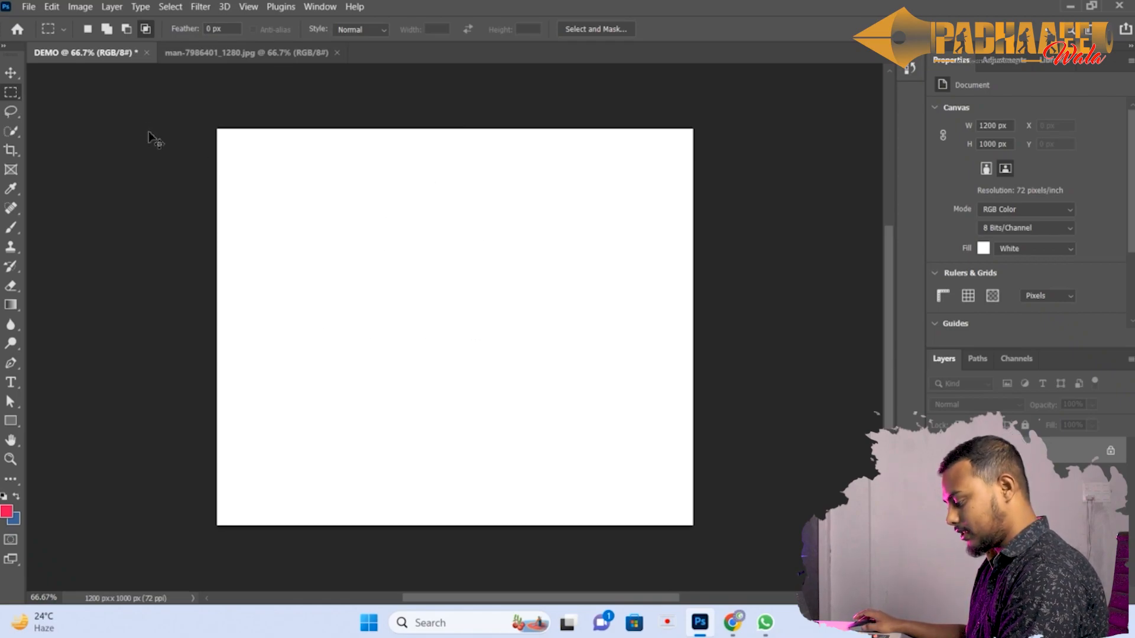
Step: Use the Elliptical Marquee tool in the DEMO document to try an oval selection, replacing it with a perfect circle near the canvas centre
click(225, 53)
key(ctrl+d)
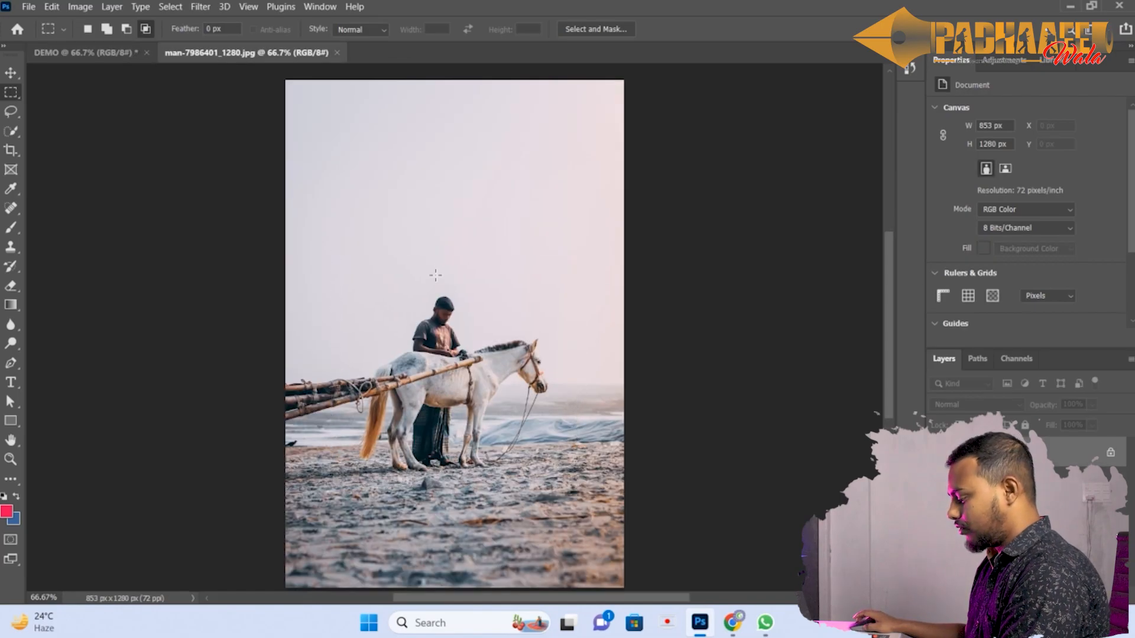
right_click(11, 93)
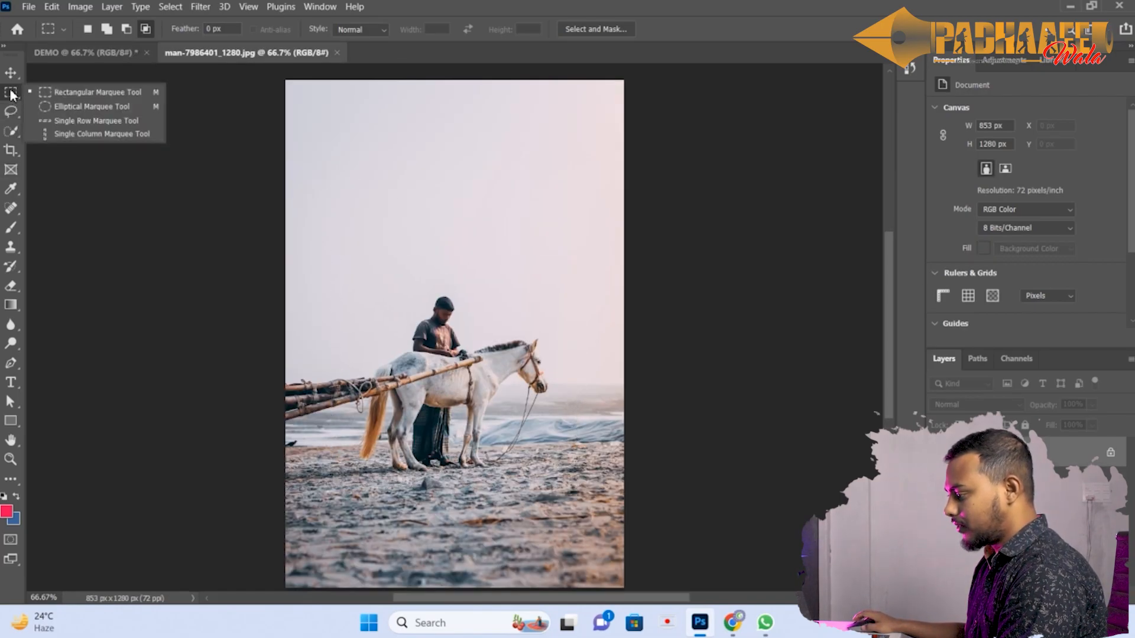
click(73, 106)
click(118, 53)
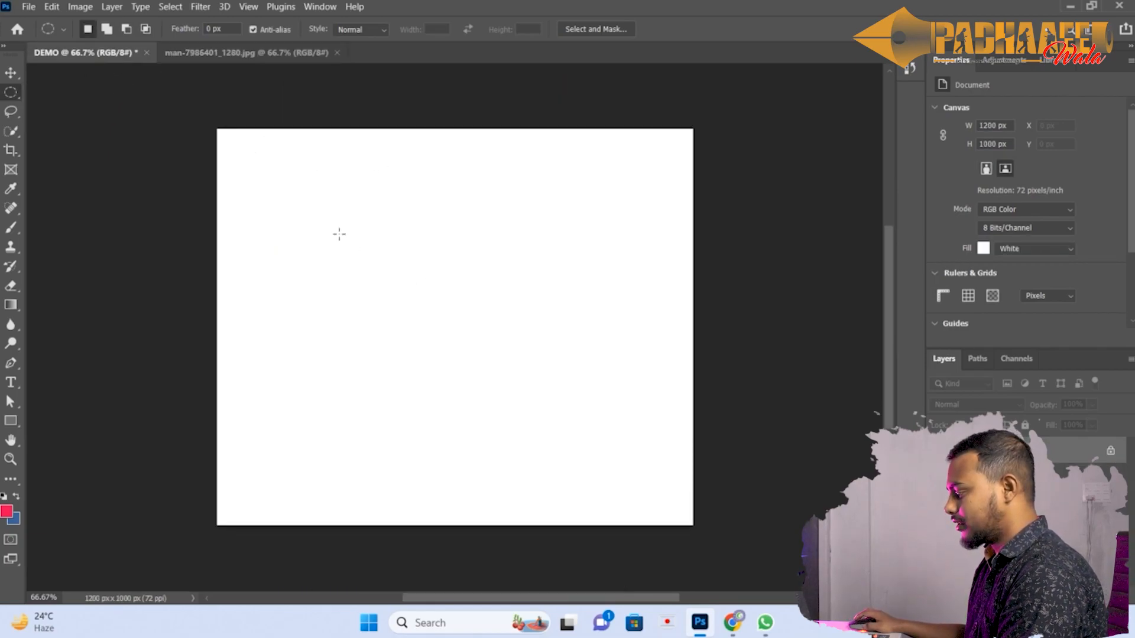
drag(328, 225, 574, 440)
click(358, 309)
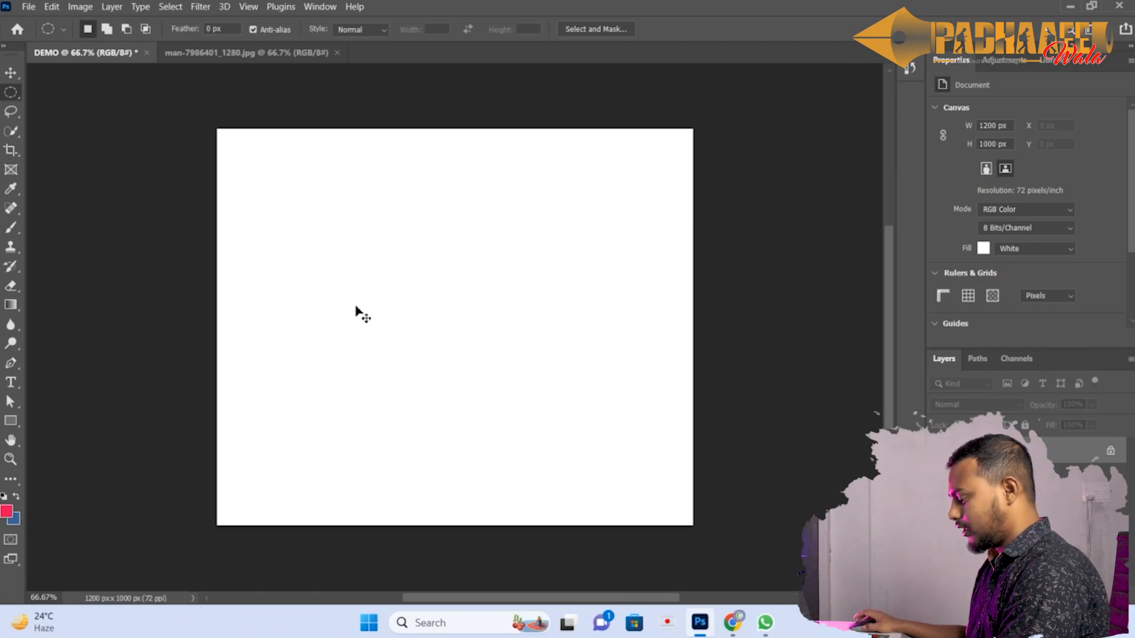
drag(362, 227, 585, 450)
Step: Try to shift the circular selection's contents towards the upper left with the Move tool, and undo it
key(v)
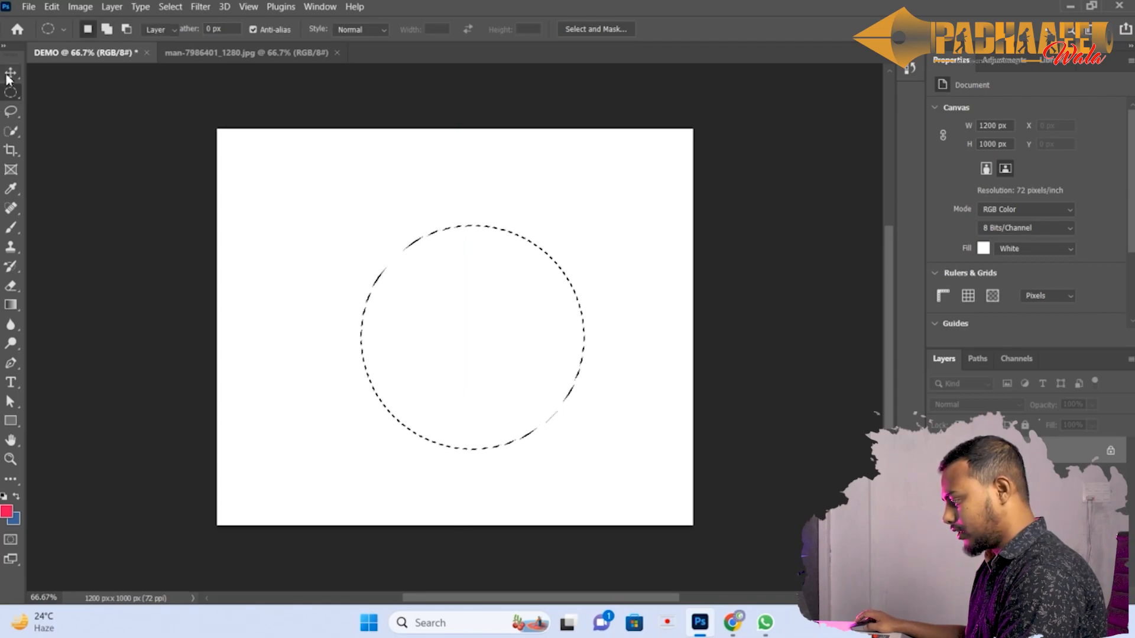
drag(499, 337, 459, 304)
key(ctrl+z)
Step: Draw an elliptical selection outwards from the centre of the DEMO canvas, try inverting it, and deselect it
click(279, 54)
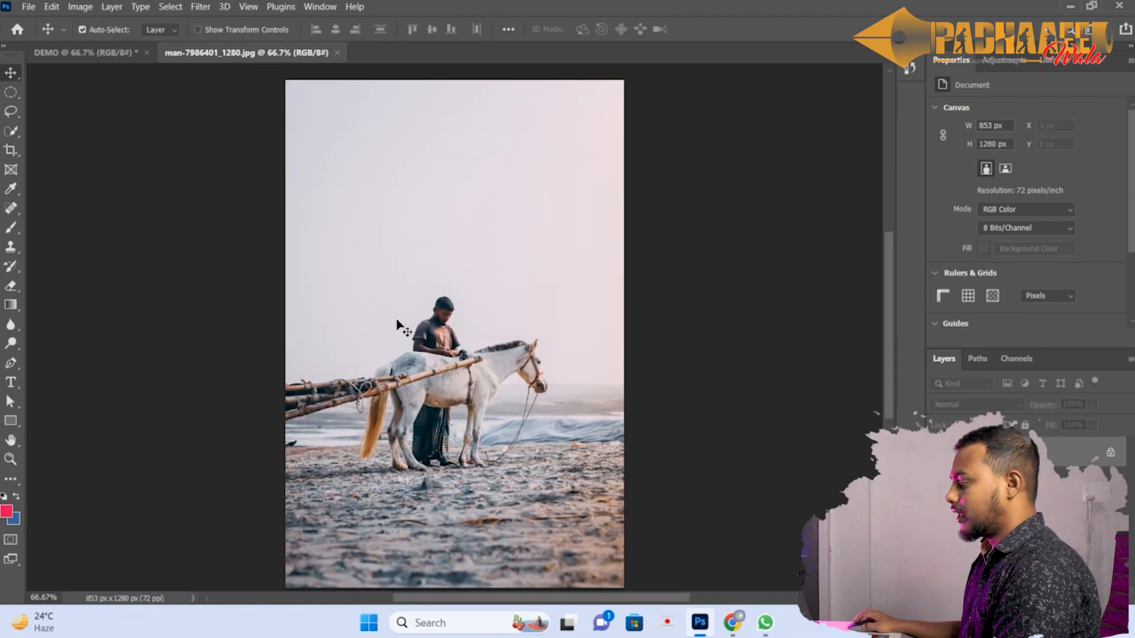
click(13, 93)
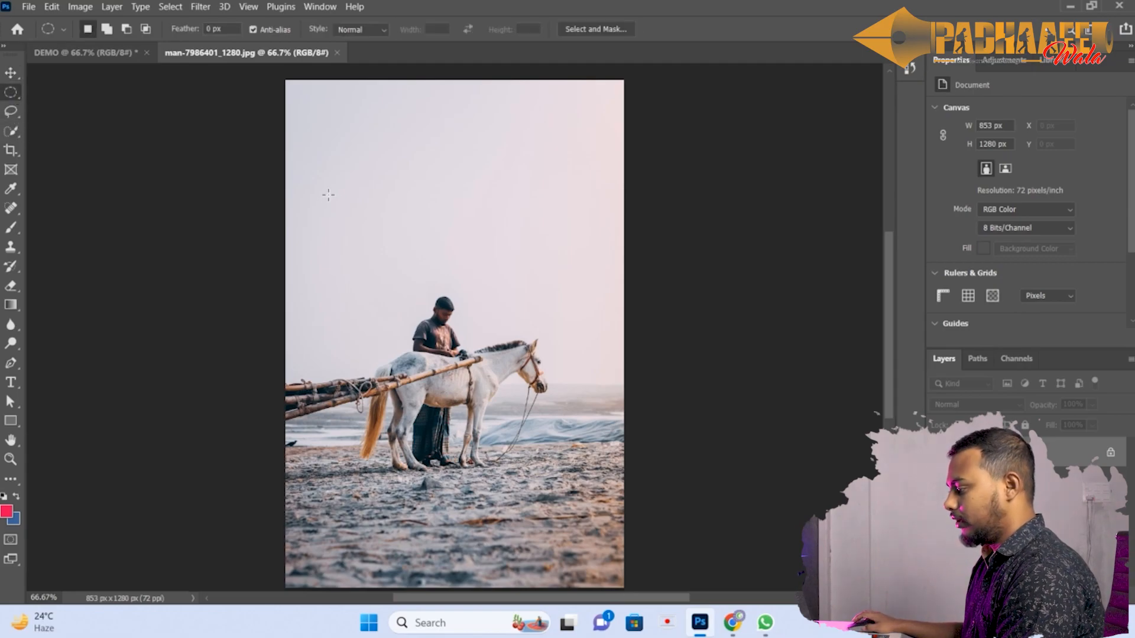
click(106, 53)
drag(448, 321, 567, 424)
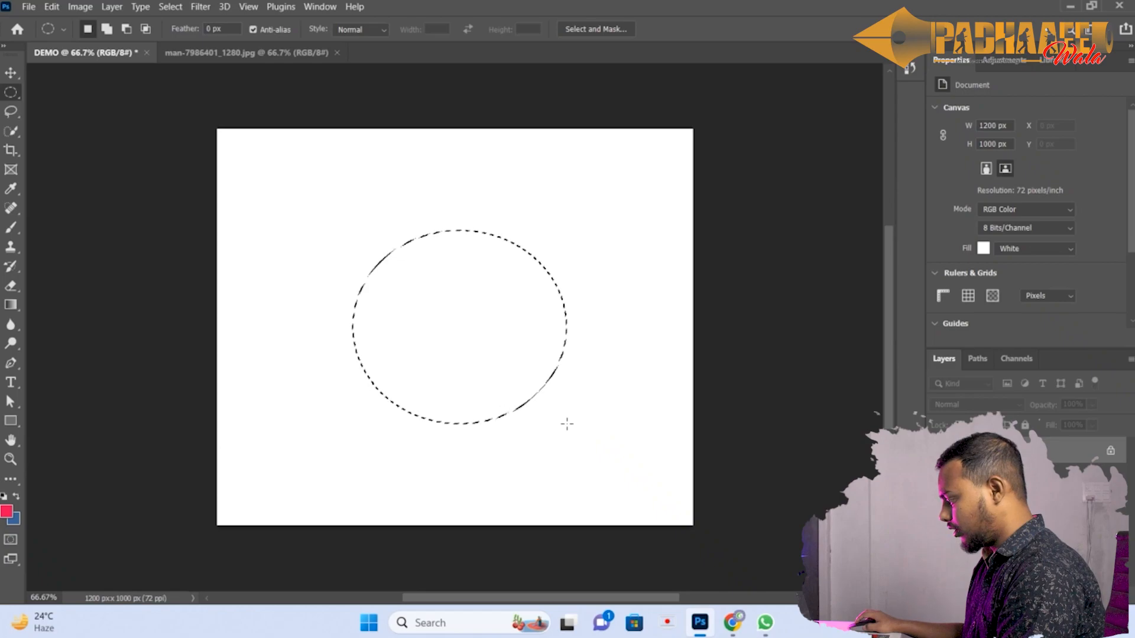
right_click(461, 310)
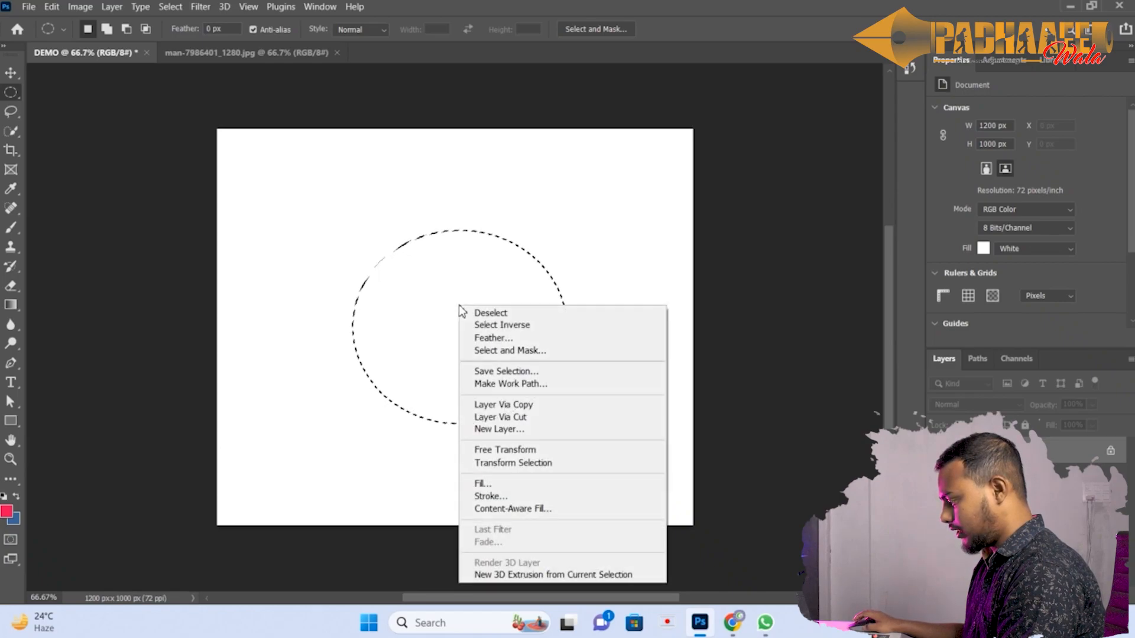
click(509, 330)
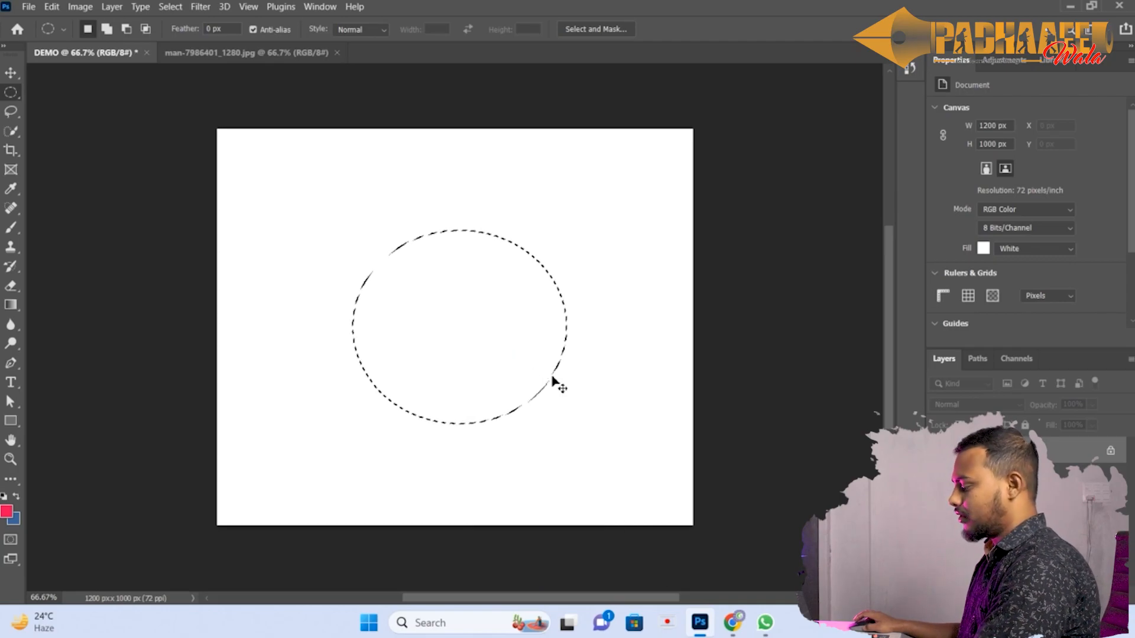
click(525, 358)
Step: In man-7986401_1280.jpg, draw a tall elliptical selection around the man and horse and invert it
key(ctrl+Tab)
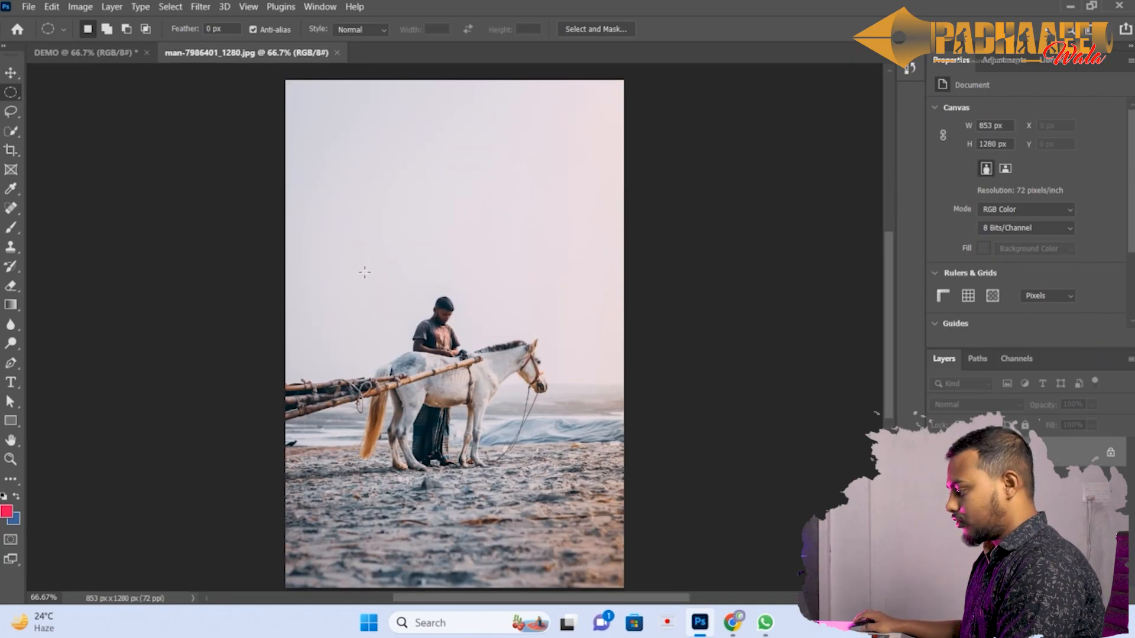
drag(351, 231, 544, 433)
drag(347, 140, 581, 534)
right_click(421, 254)
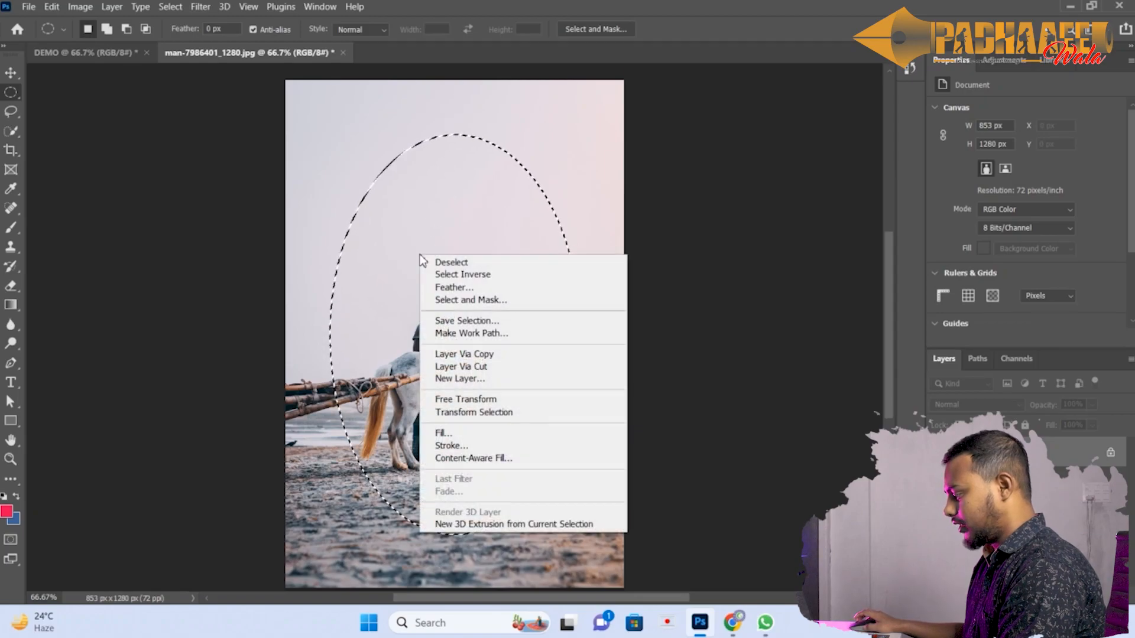
click(469, 275)
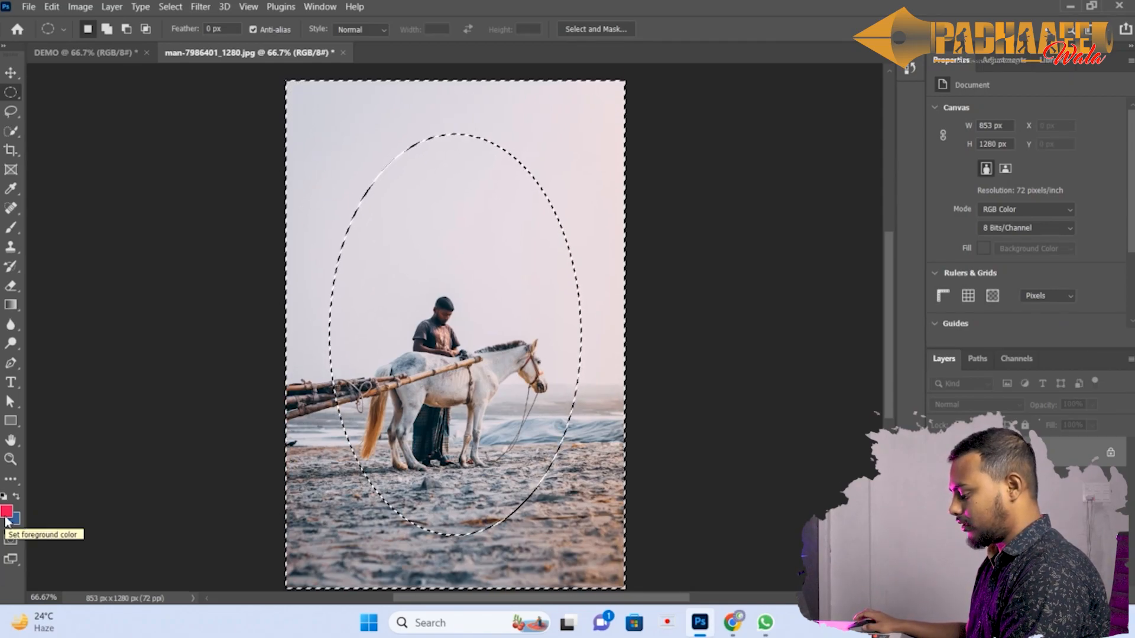
Step: Fill the inverted selection around the ellipse with the foreground colour, and undo the fill
key(alt+BackSpace)
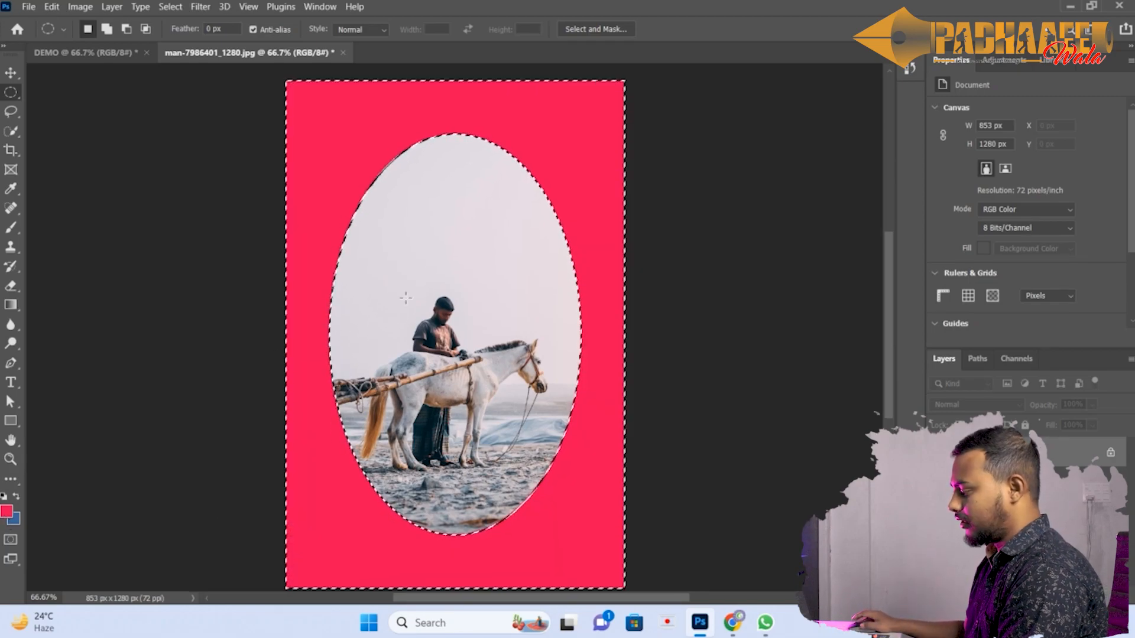
key(ctrl+z)
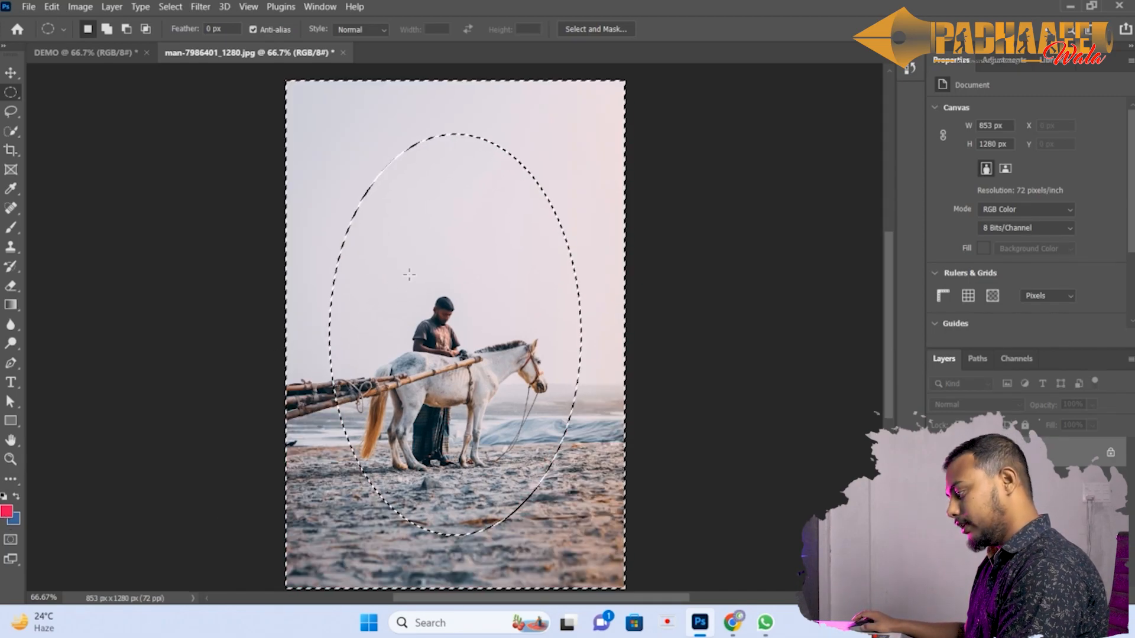
Step: Feather the inverted selection by 100 pixels, fill it with the foreground colour as a soft frame, and deselect it
right_click(378, 143)
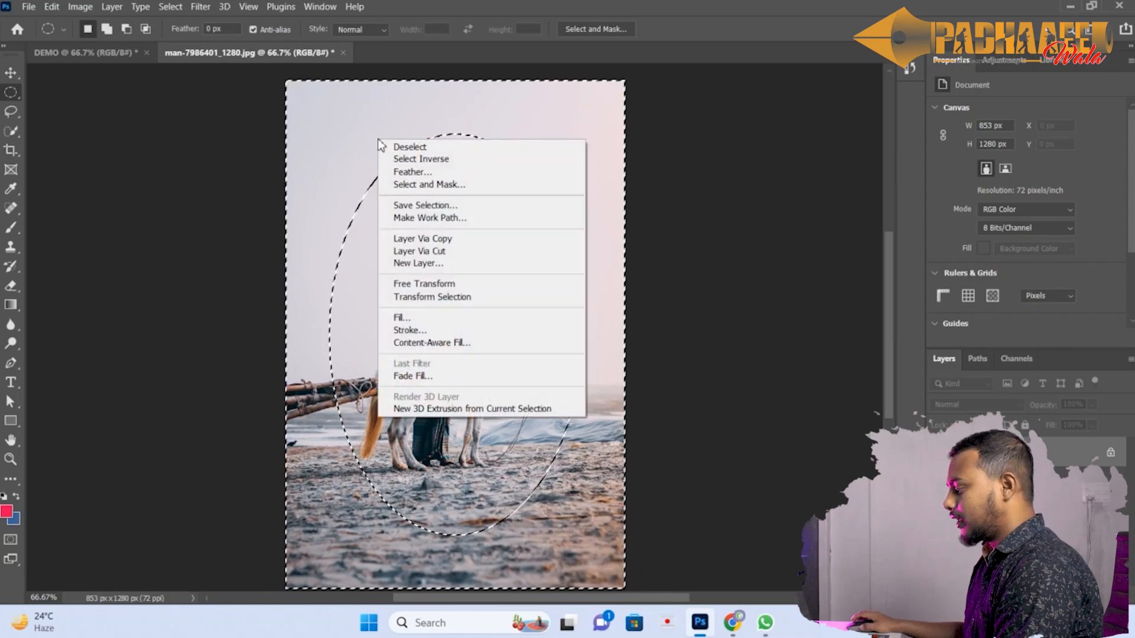
click(406, 172)
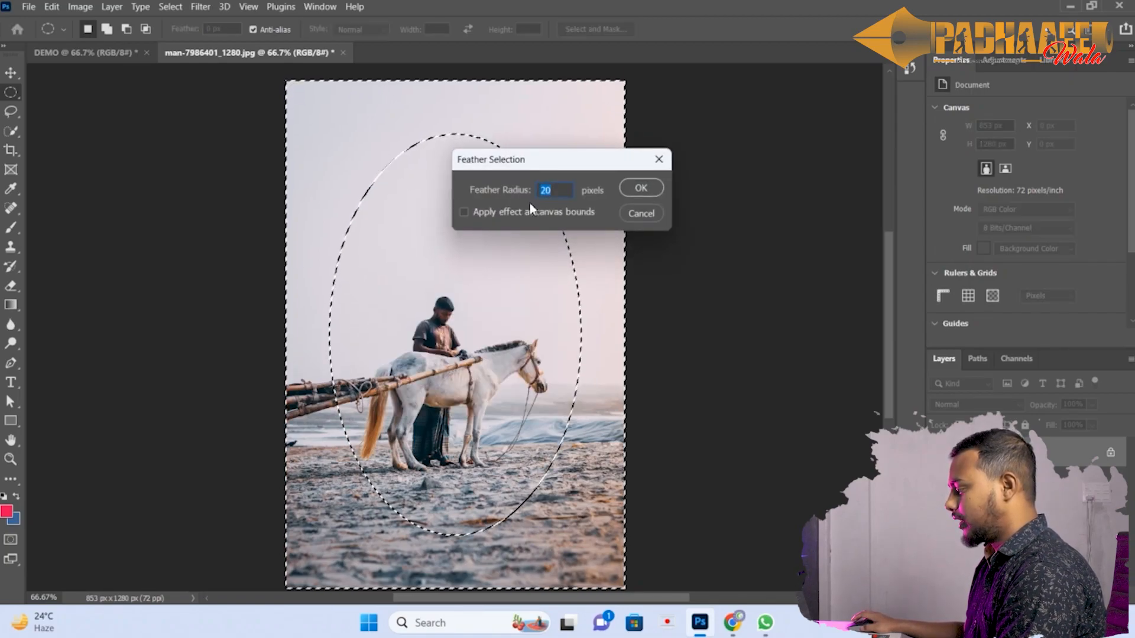
text(100)
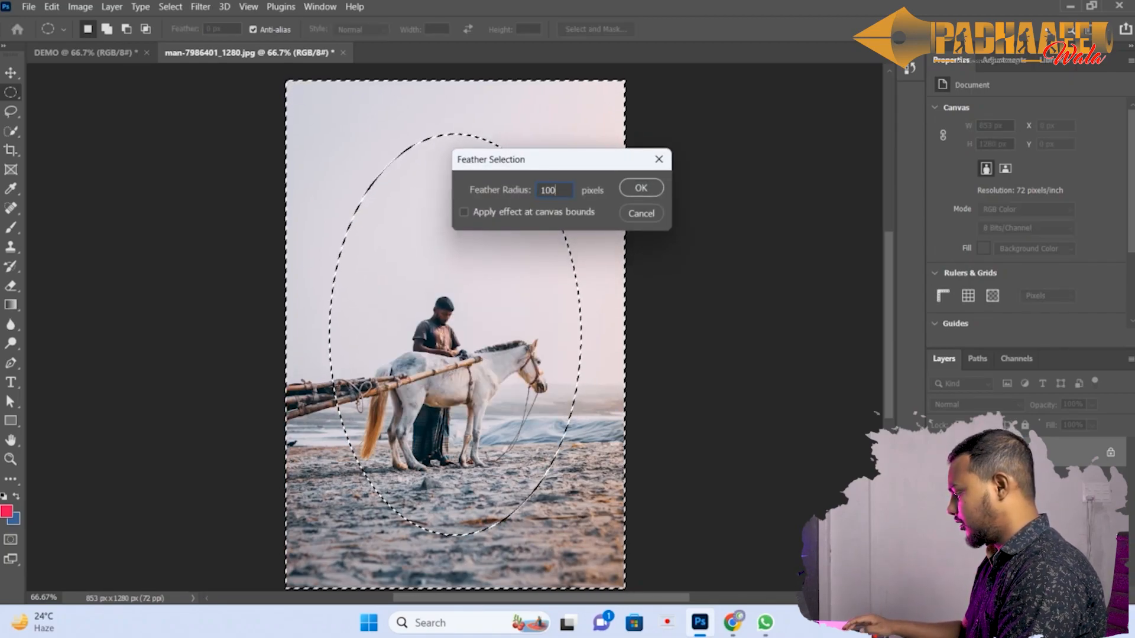
click(641, 188)
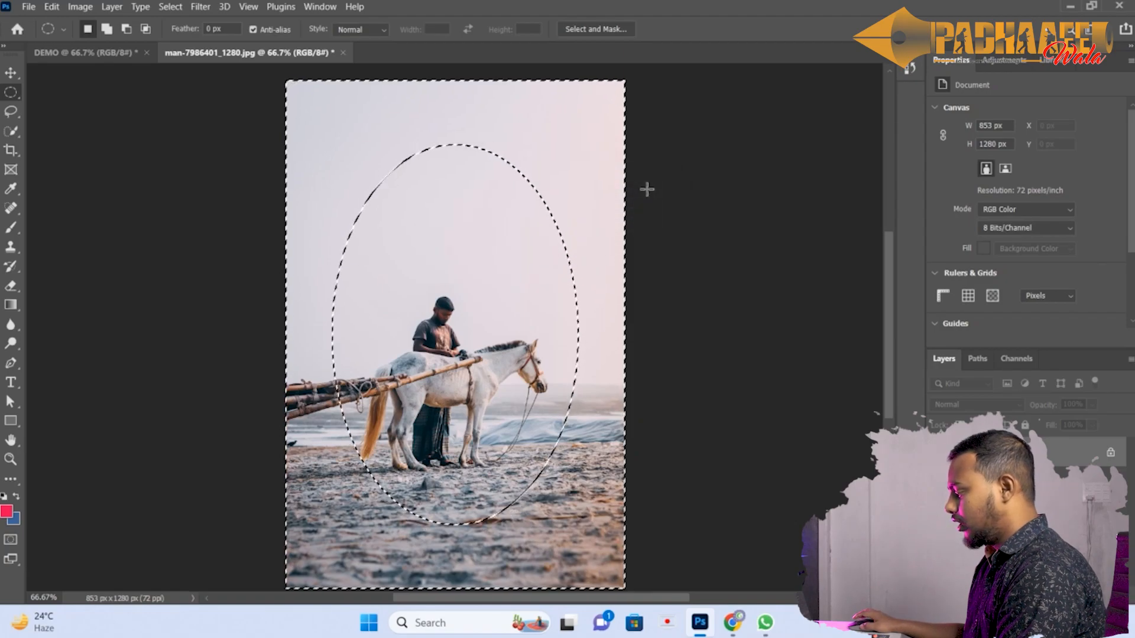
key(alt+BackSpace)
key(ctrl+d)
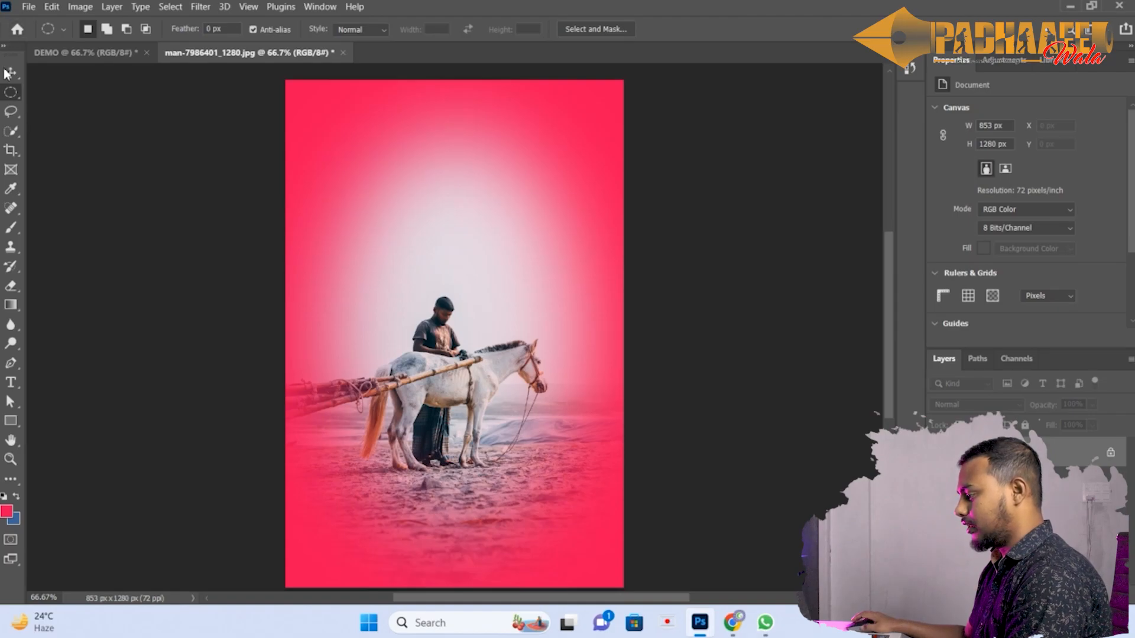
Step: Try to move the framed photo with the Move tool, declining the conversion of its background to a normal layer
key(v)
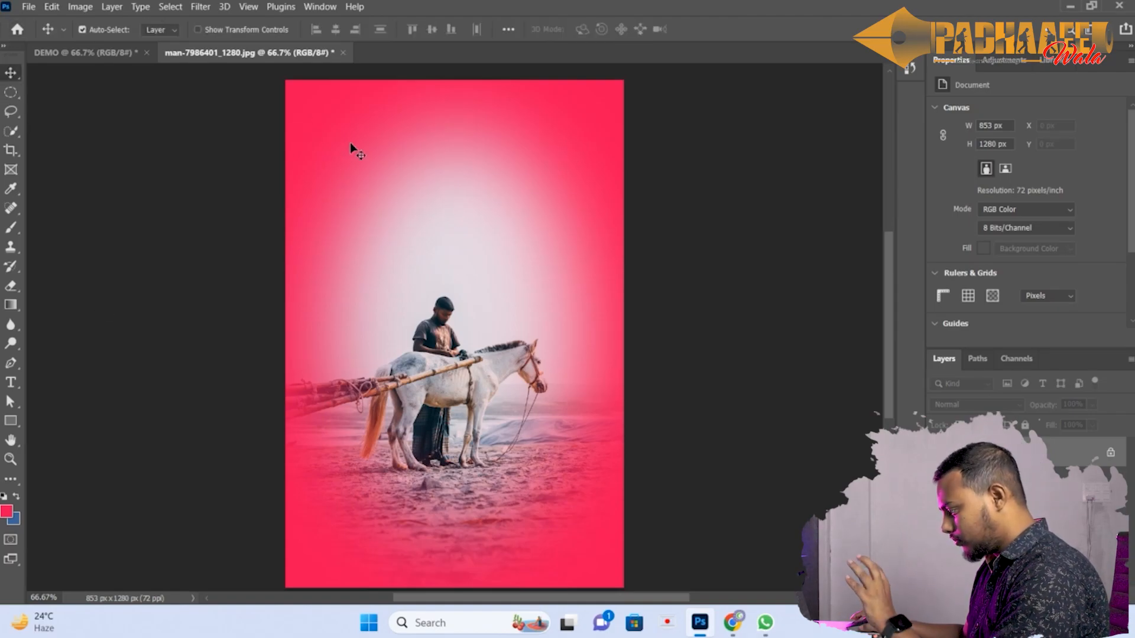
drag(353, 148, 437, 160)
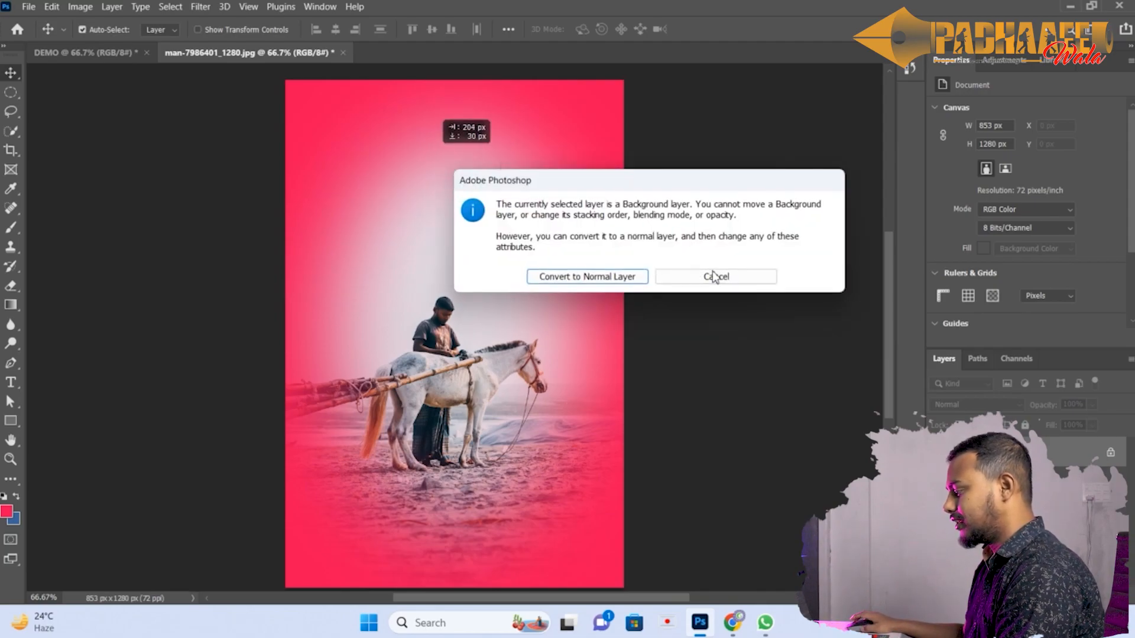
click(724, 276)
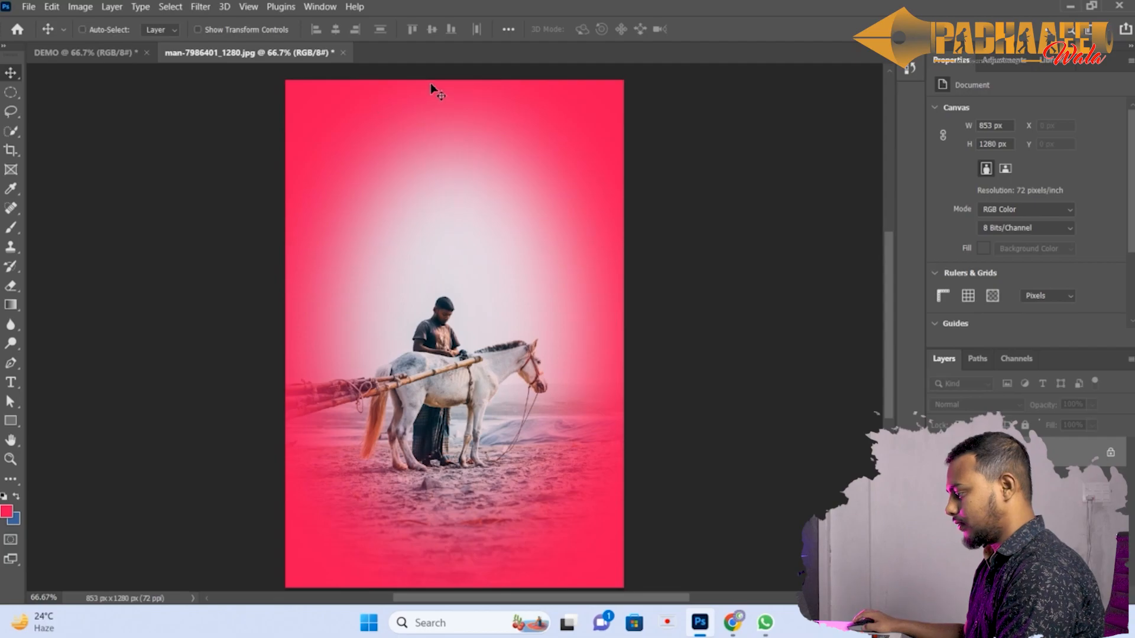
Step: Undo the soft frame fill and the elliptical selection steps back to the original photo
key(ctrl+z)
key(ctrl+z)
key(ctrl+z)
key(ctrl+z)
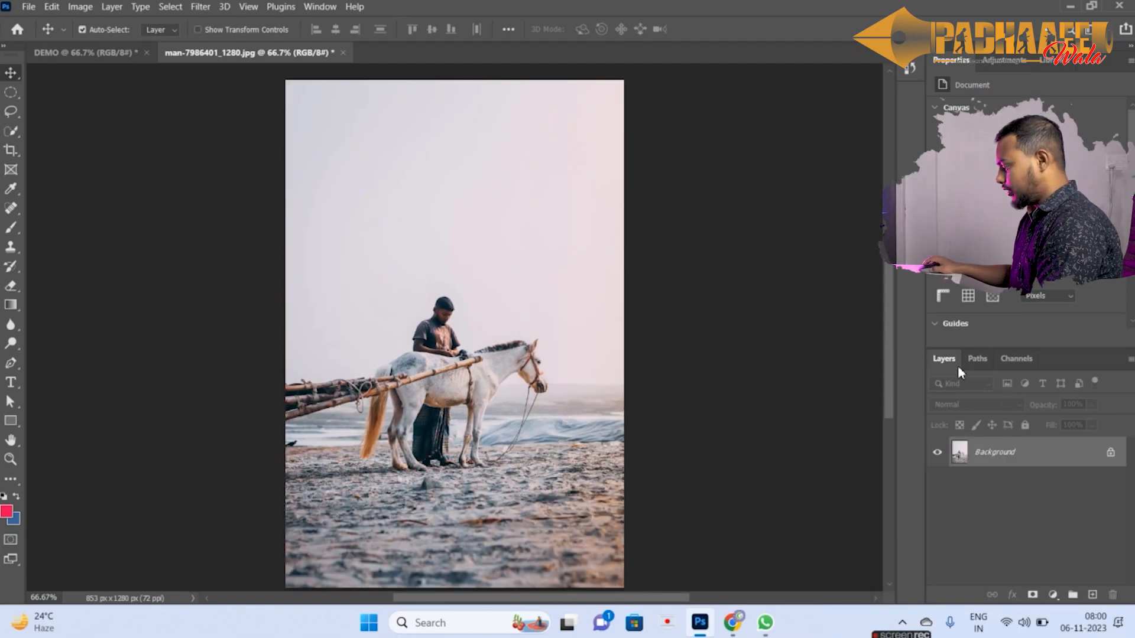
Step: Paint four crossing strokes on the DEMO canvas with the Brush tool at size 95 in the foreground colour
click(100, 53)
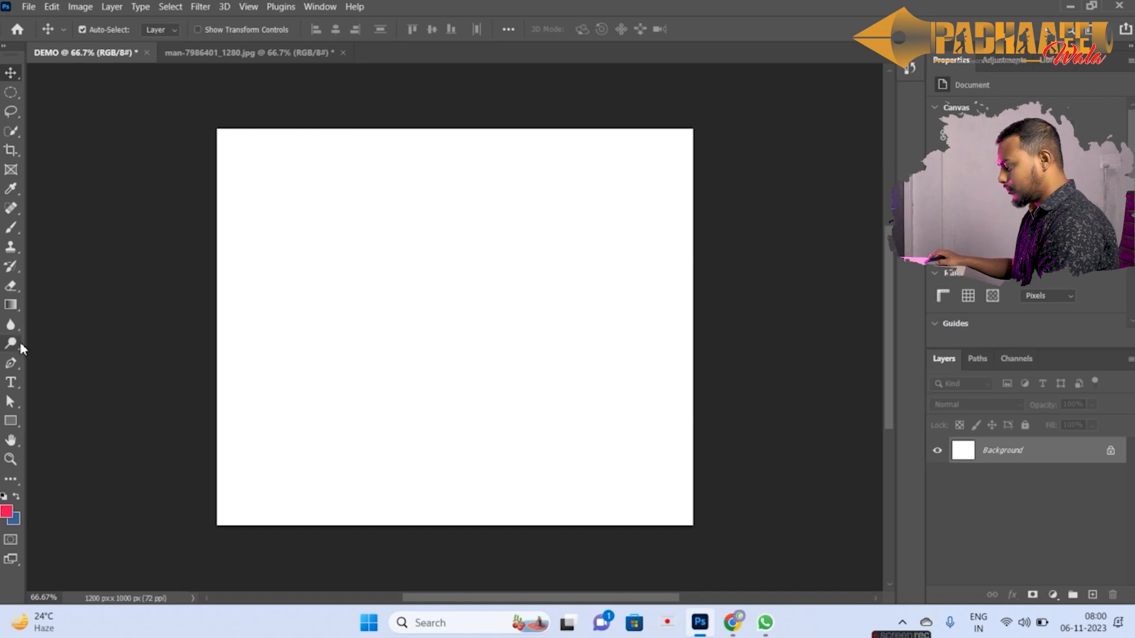
click(12, 228)
mouse_move(249, 348)
mouse_down()
mouse_move(466, 327)
mouse_move(474, 336)
mouse_up()
drag(357, 258, 393, 401)
drag(302, 278, 517, 421)
drag(458, 273, 239, 474)
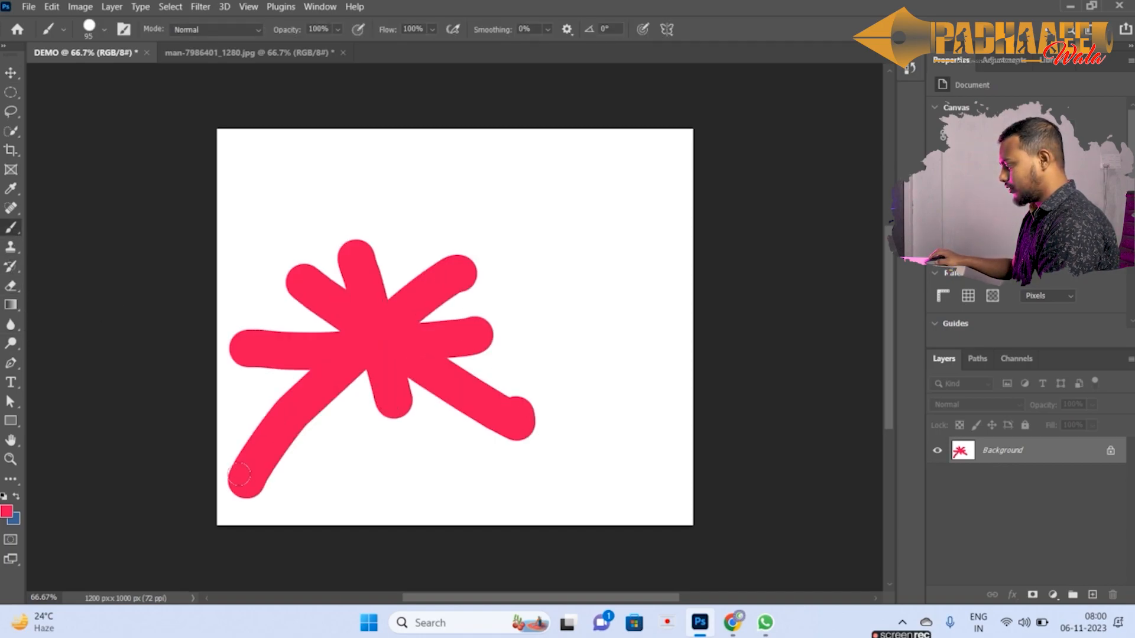
Step: Try to move the painted strokes with the Move tool, declining the conversion of the locked Background layer
click(10, 72)
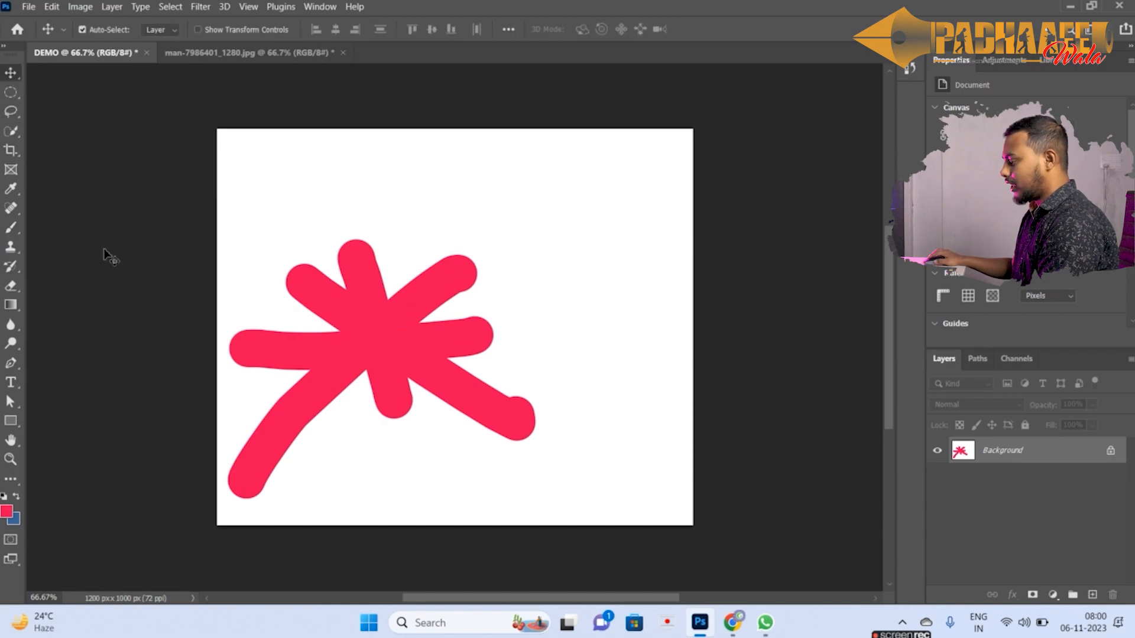
drag(438, 334, 388, 348)
click(716, 288)
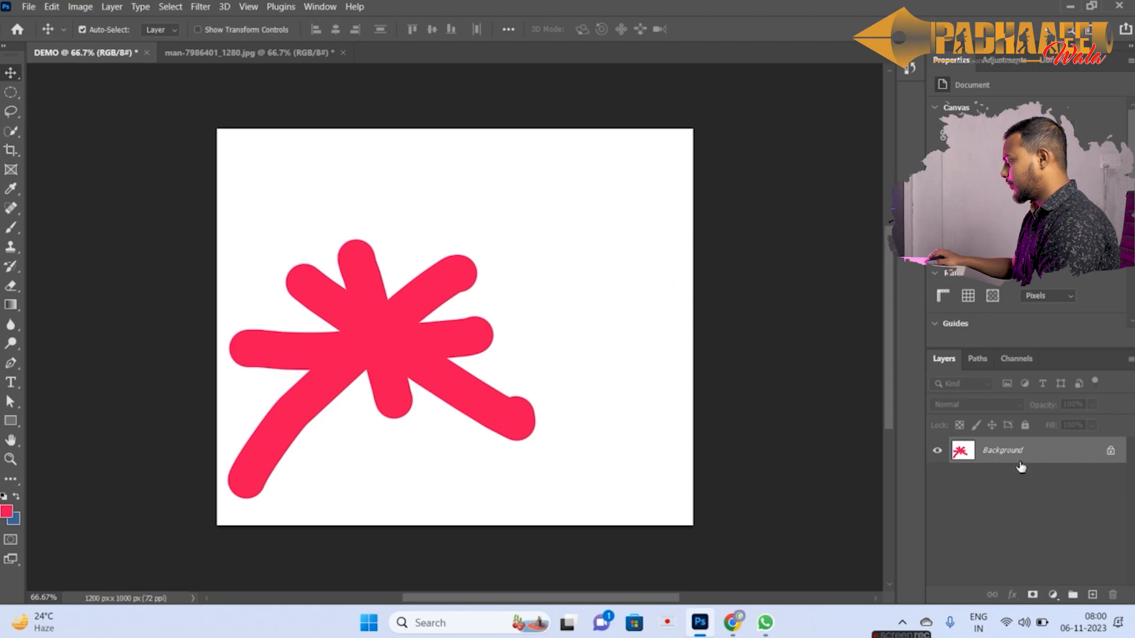
Step: Undo all the brush strokes painted on the Background layer of the DEMO canvas
key(ctrl+z)
key(ctrl+z)
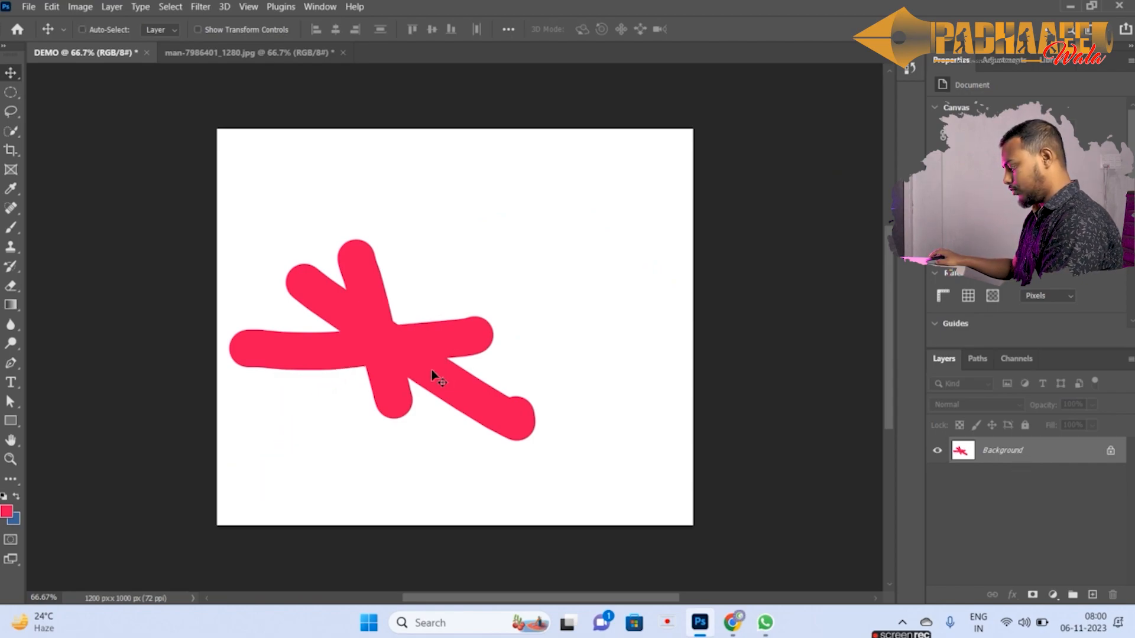
key(ctrl+z)
key(ctrl+z)
key(ctrl+z)
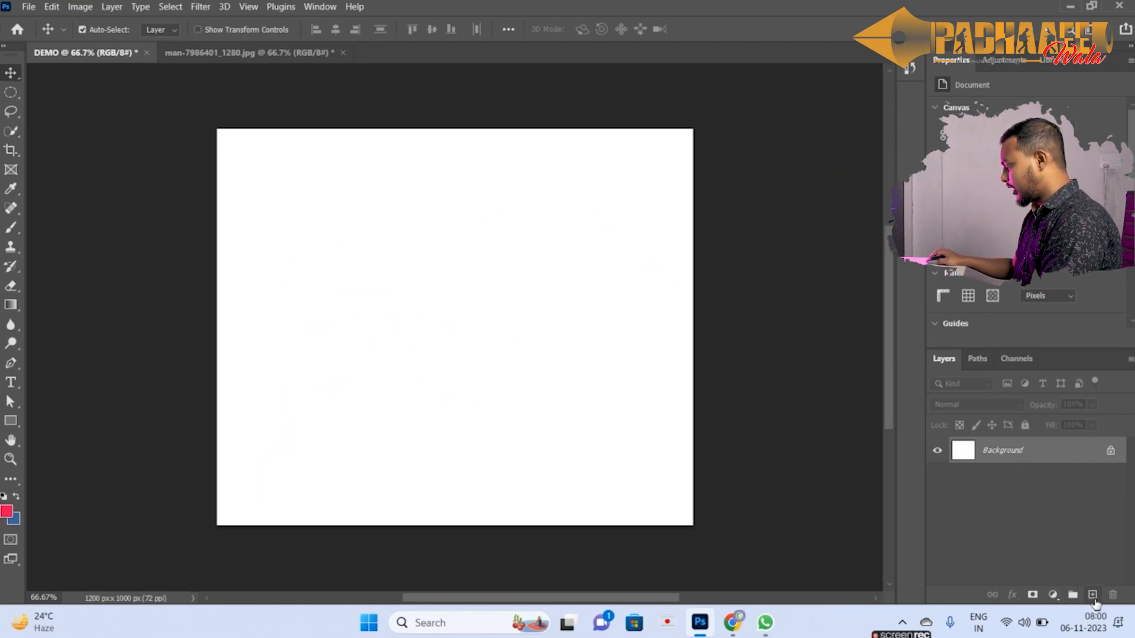
Step: Add a new layer to DEMO and paint a horizontal size 95 brush stroke across the middle of the canvas
click(1092, 596)
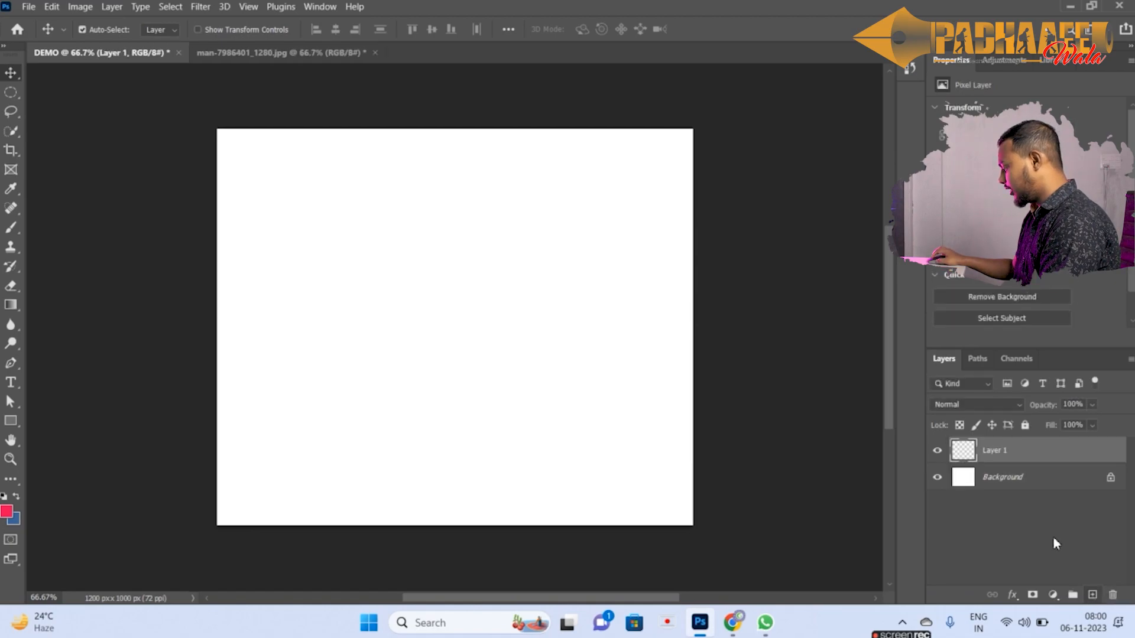
click(10, 228)
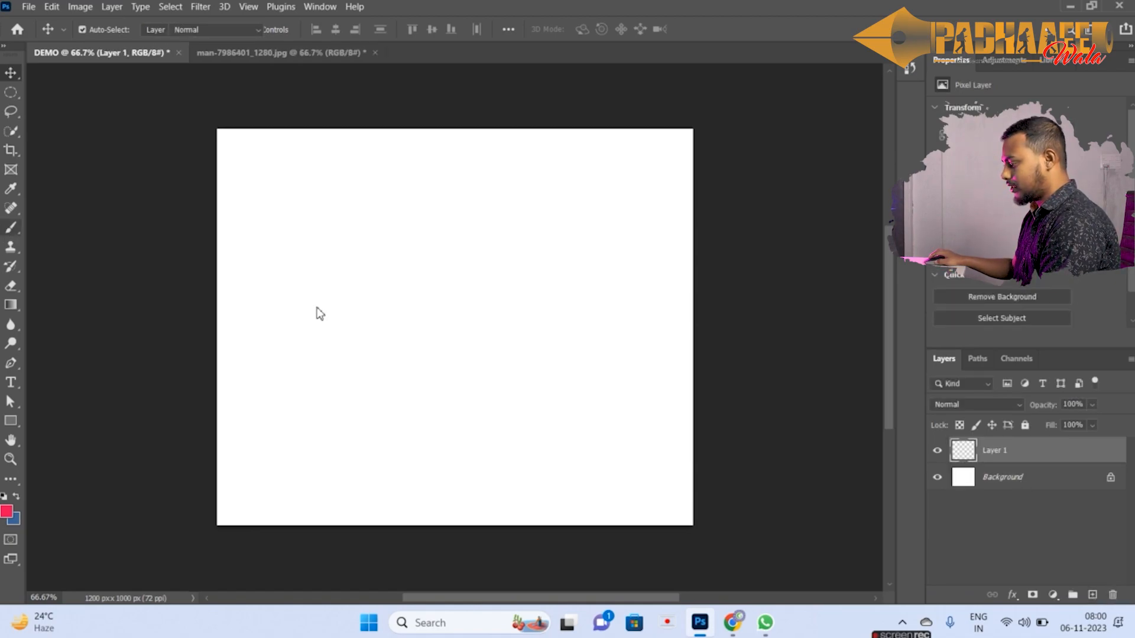
drag(328, 323, 577, 325)
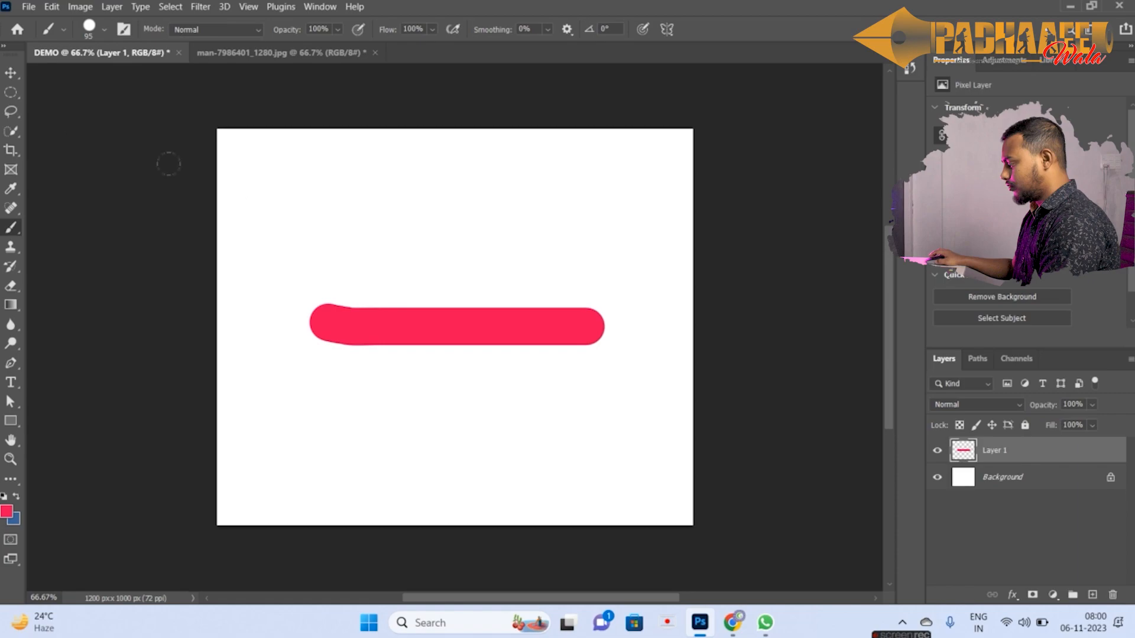
Step: Shift the horizontal stroke slightly toward the lower left of the canvas with the Move tool
click(11, 72)
mouse_move(503, 329)
mouse_down()
mouse_move(454, 377)
mouse_move(489, 328)
mouse_up()
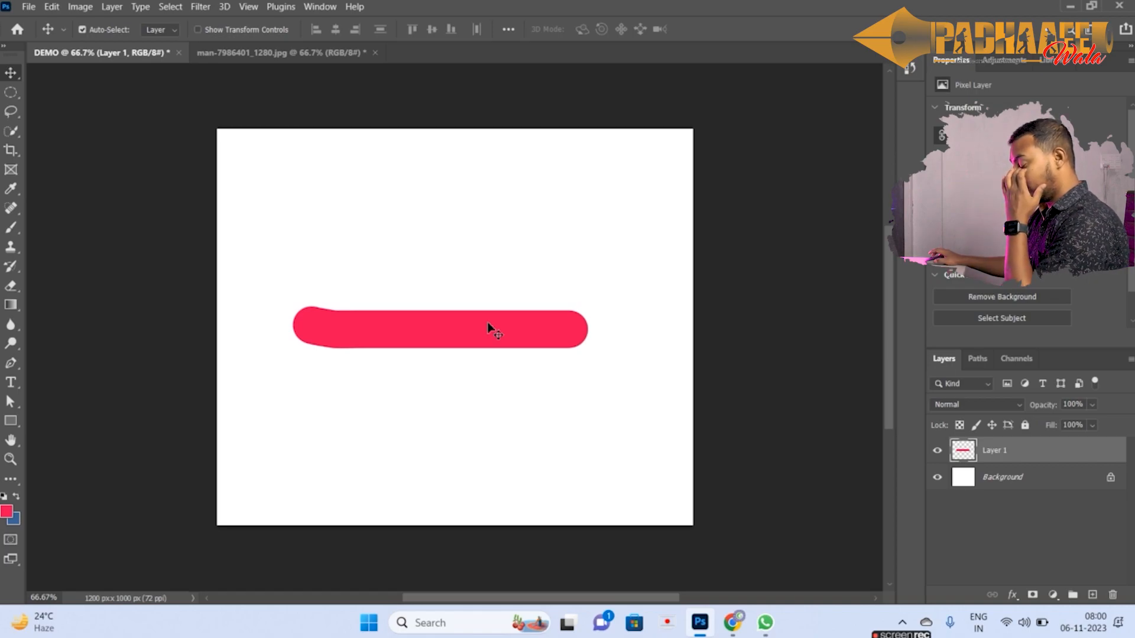
drag(489, 329, 481, 340)
Step: Add three more layers and paint a crossing stroke on each: one vertical and two opposing diagonals
key(ctrl+shift+alt+n)
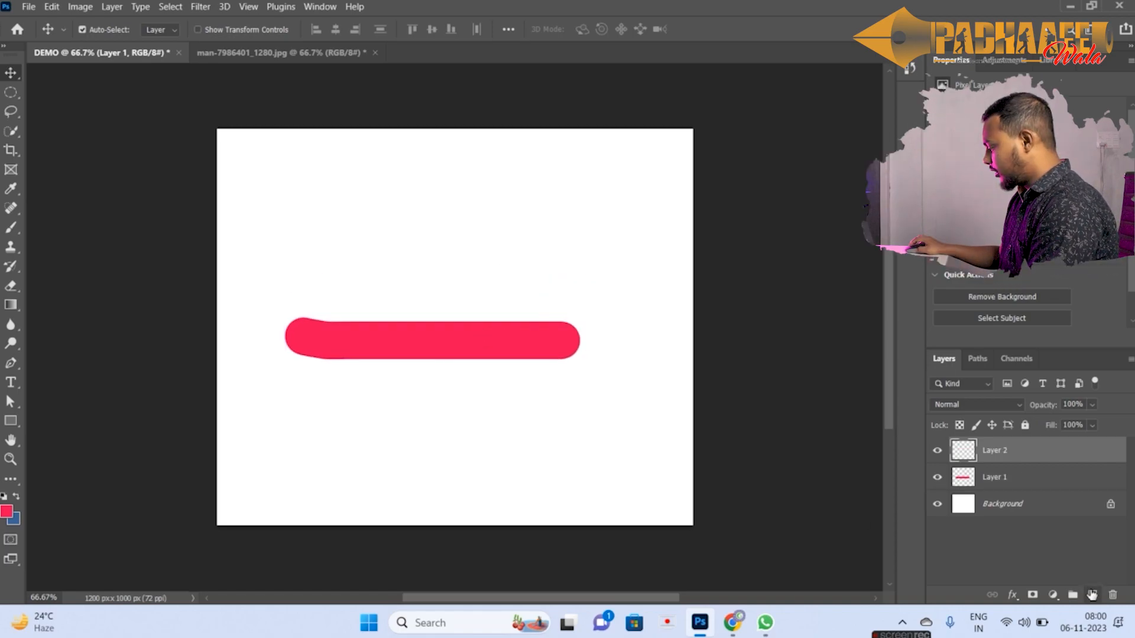
key(b)
drag(441, 227, 420, 467)
click(1090, 597)
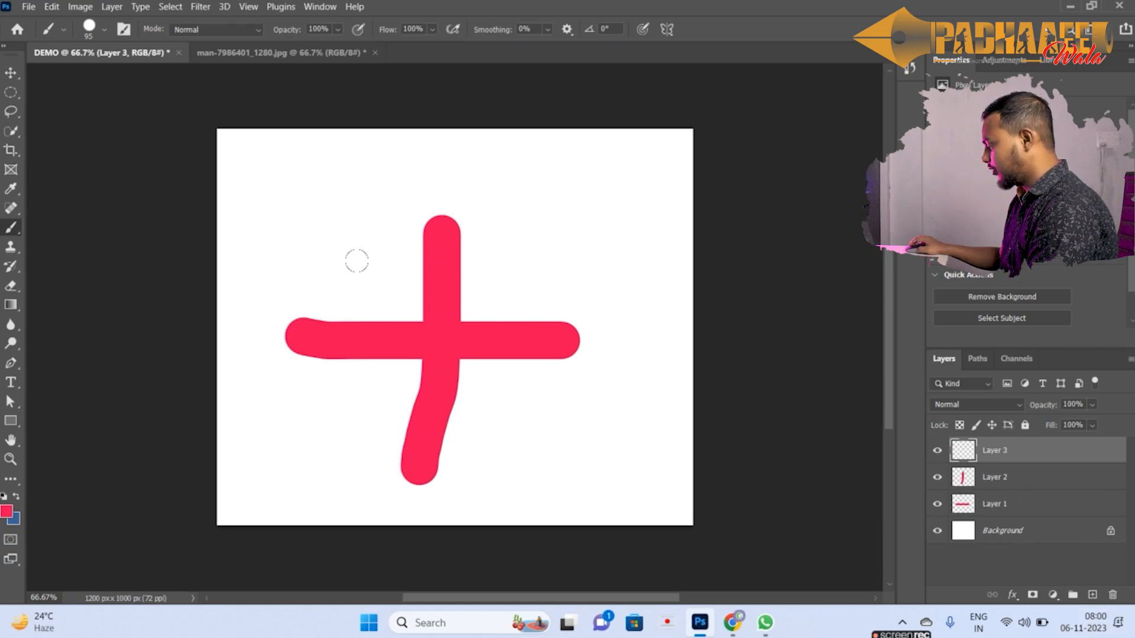
drag(317, 230, 557, 425)
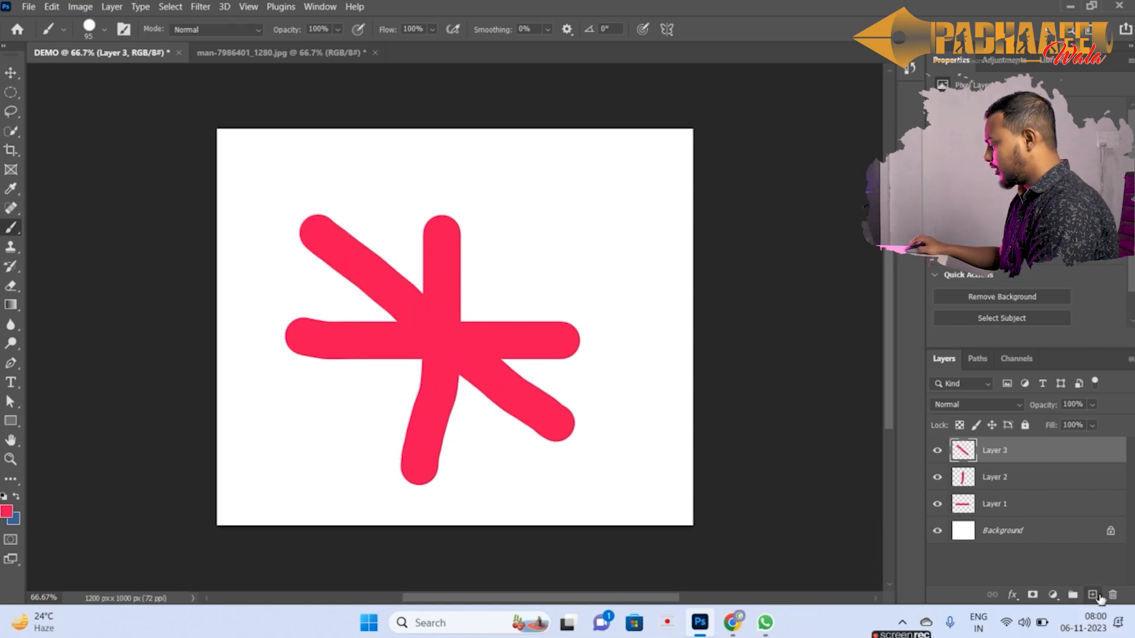
click(1095, 596)
mouse_move(310, 444)
mouse_down()
mouse_move(519, 256)
mouse_move(529, 263)
mouse_up()
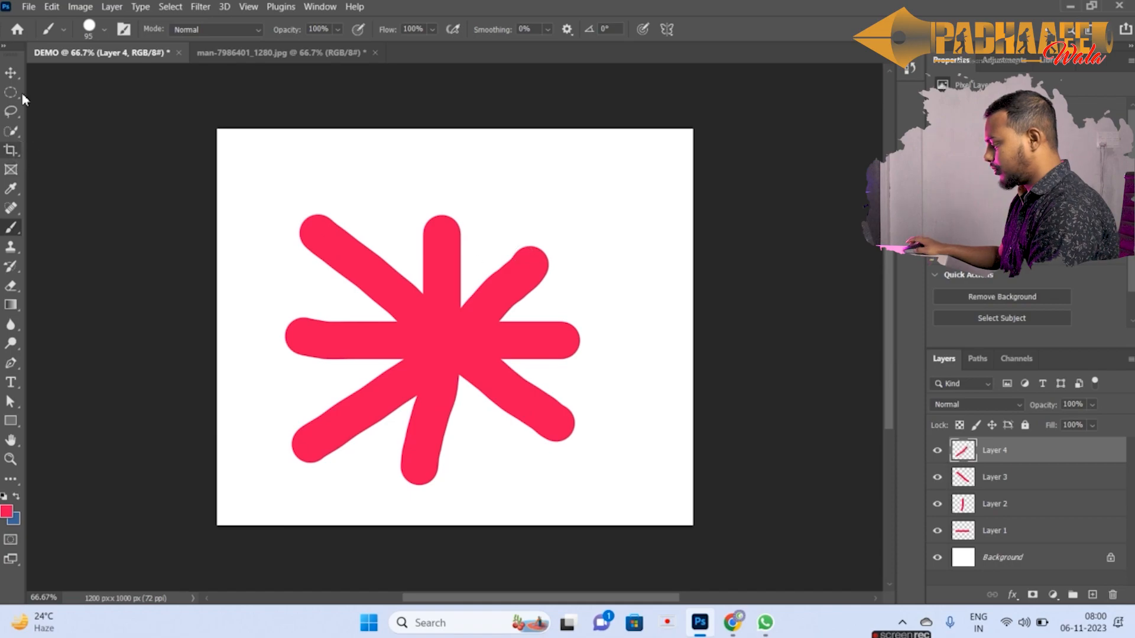
Step: Move the vertical and diagonal strokes independently with the Move tool, then select the horizontal stroke's layer
click(11, 73)
mouse_move(416, 314)
mouse_down()
mouse_move(289, 238)
mouse_move(421, 284)
mouse_move(508, 196)
mouse_up()
drag(538, 267, 618, 318)
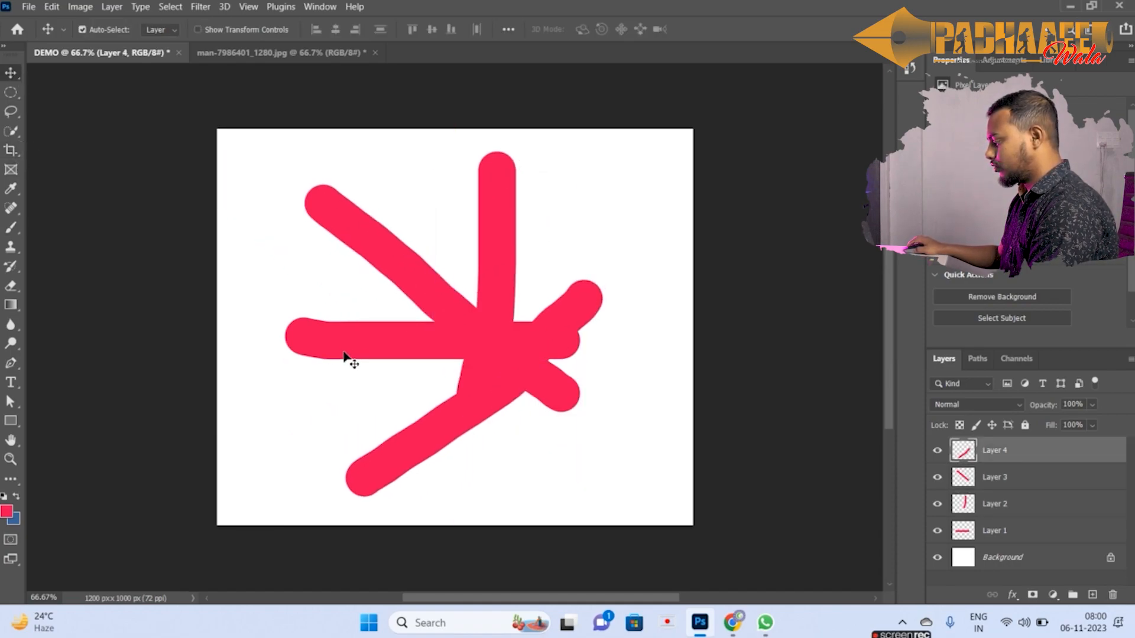
click(349, 358)
Step: Undo the stroke moves and the three extra painted layers, back to the single horizontal stroke
key(ctrl+z)
key(ctrl+z)
key(ctrl+z)
key(ctrl+z)
key(ctrl+z)
key(ctrl+z)
key(ctrl+z)
key(ctrl+z)
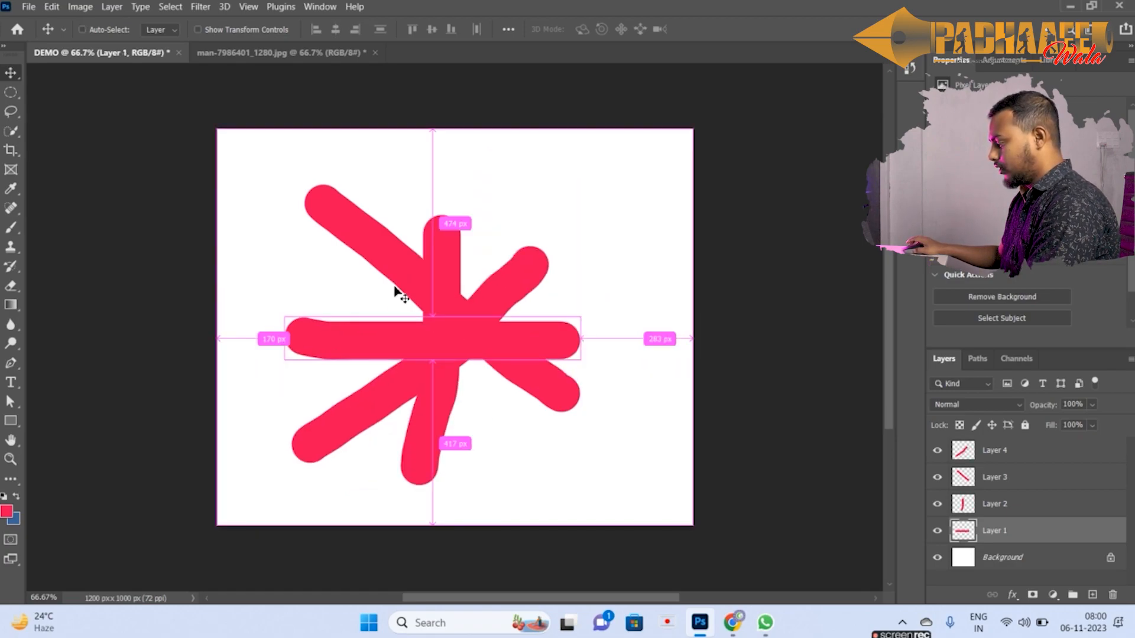
key(ctrl+z)
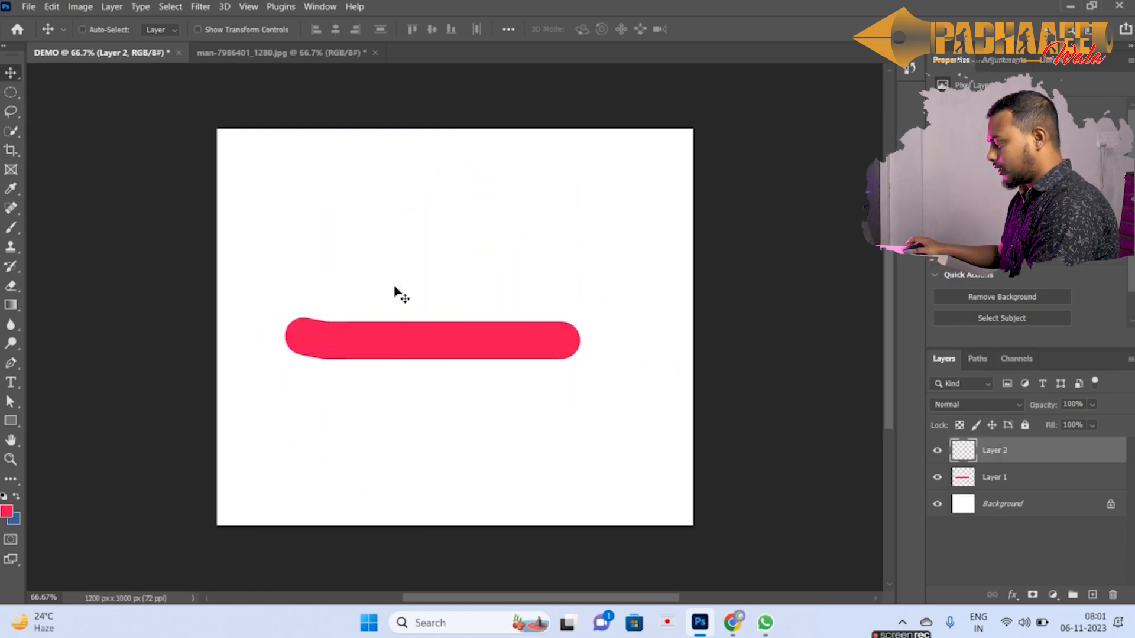
Step: In man-7986401_1280.jpg, add a new layer and draw a tall elliptical selection around the man and horse
click(282, 59)
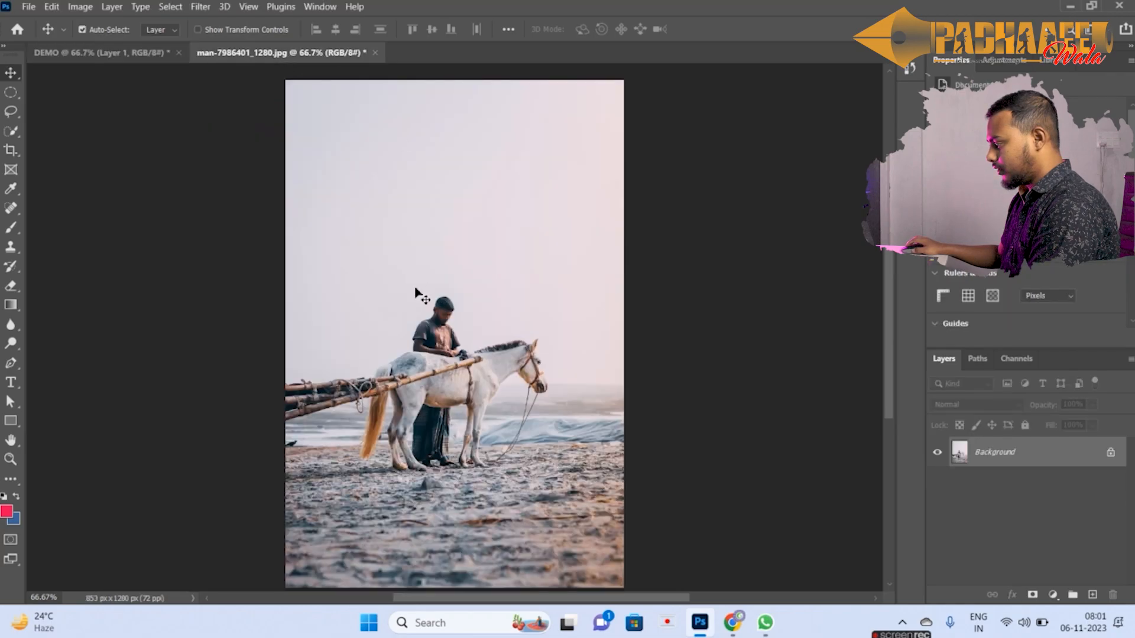
click(1091, 594)
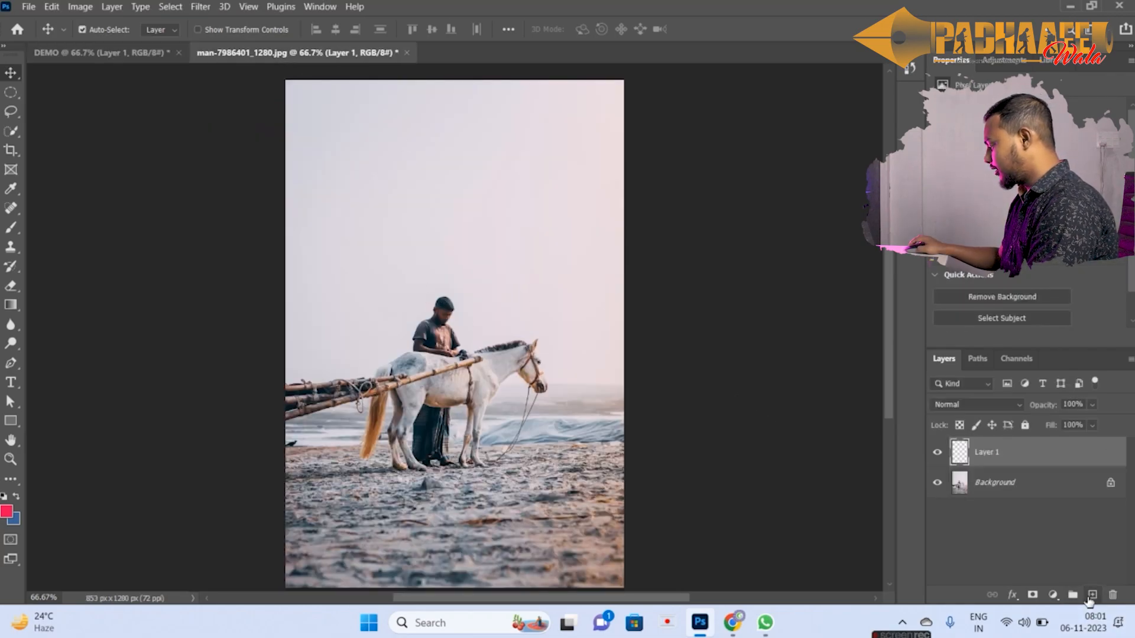
click(11, 93)
drag(328, 127, 589, 555)
Step: Invert the elliptical selection so the area outside it is selected, and apply a feather to it
right_click(445, 250)
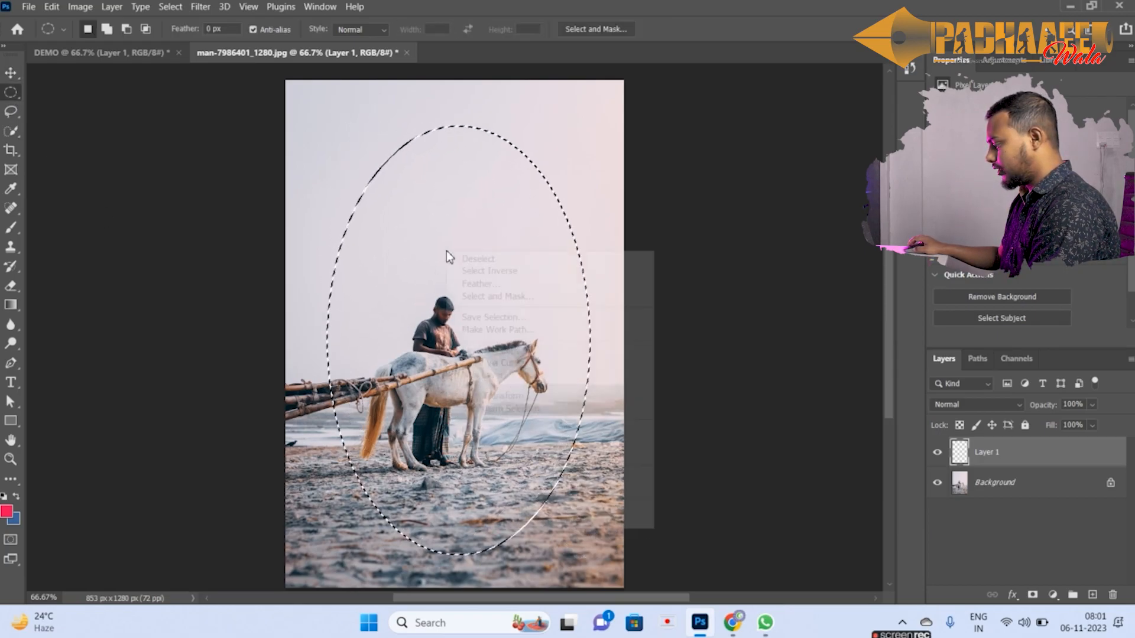
click(473, 272)
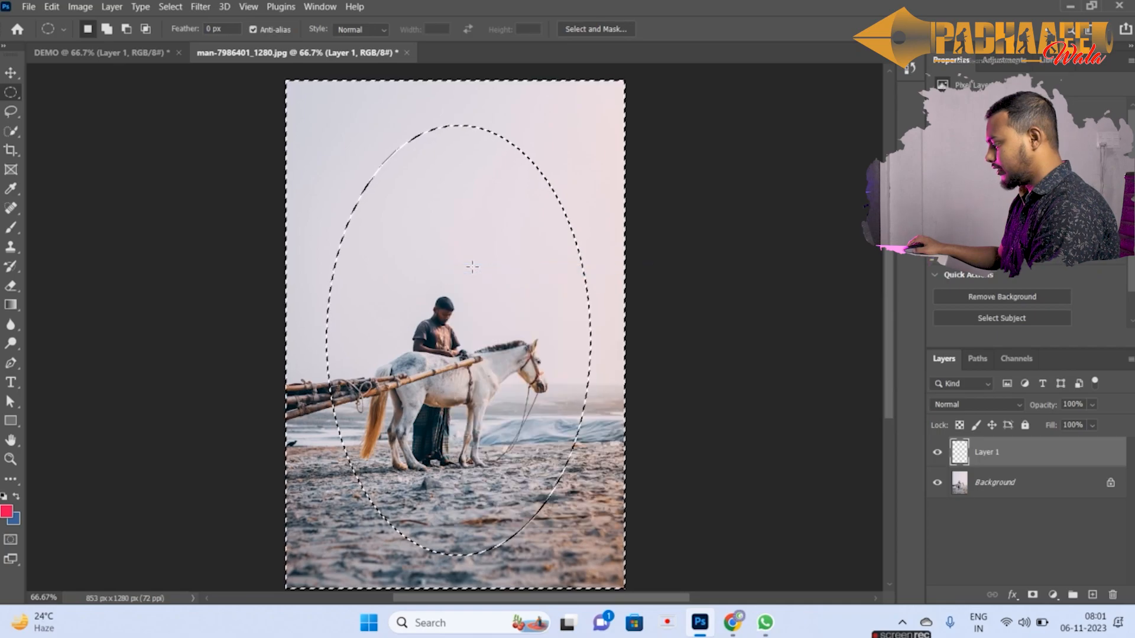
right_click(354, 126)
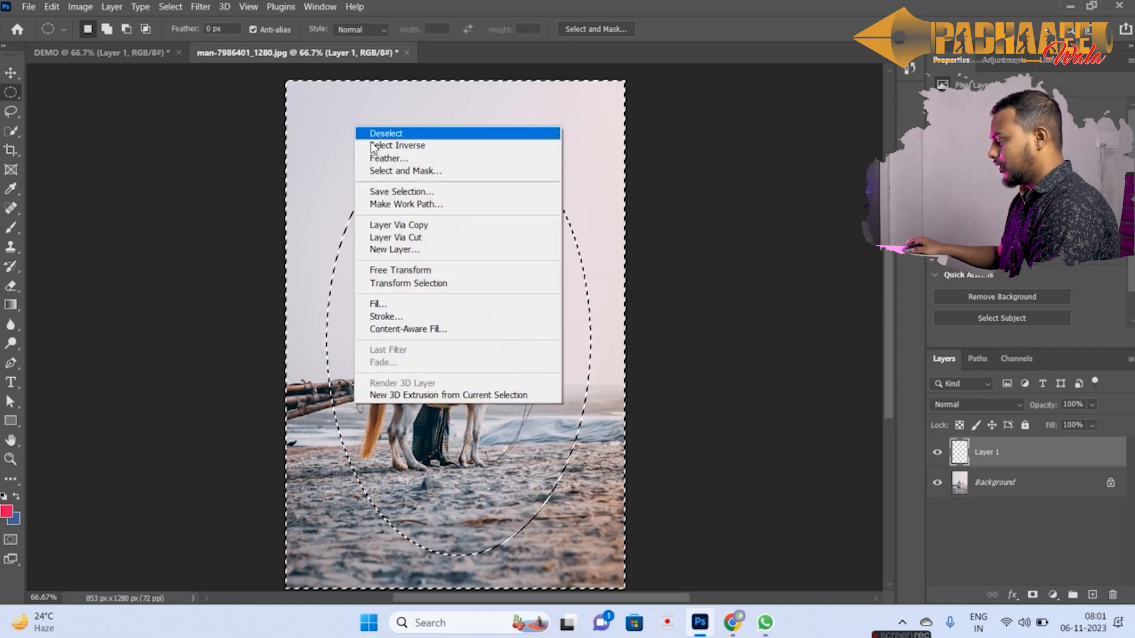
click(391, 158)
click(625, 186)
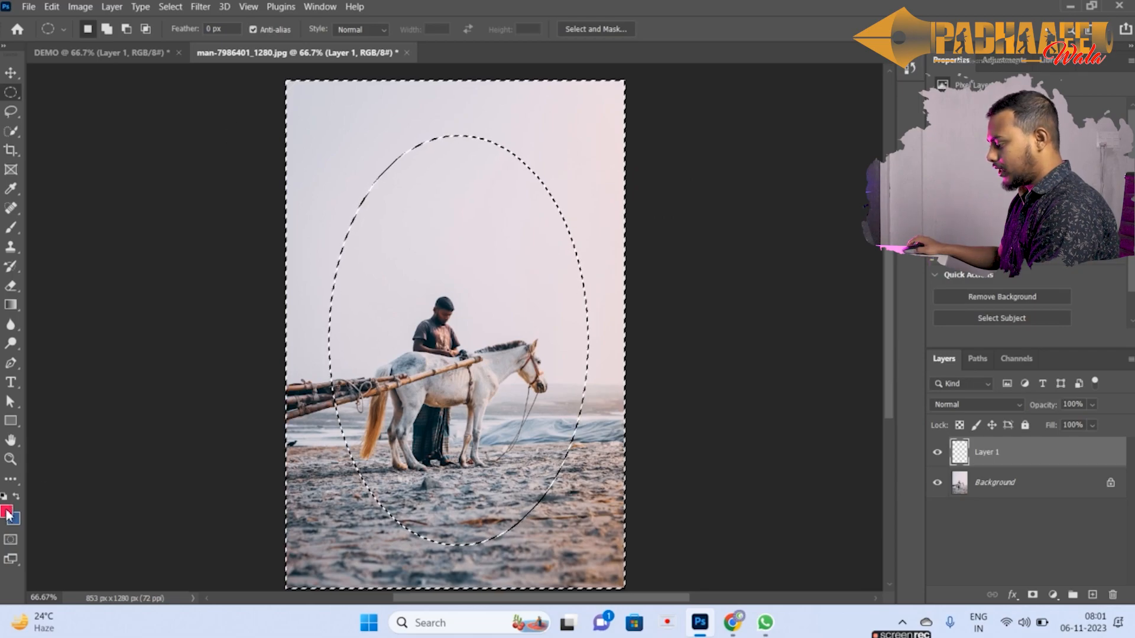